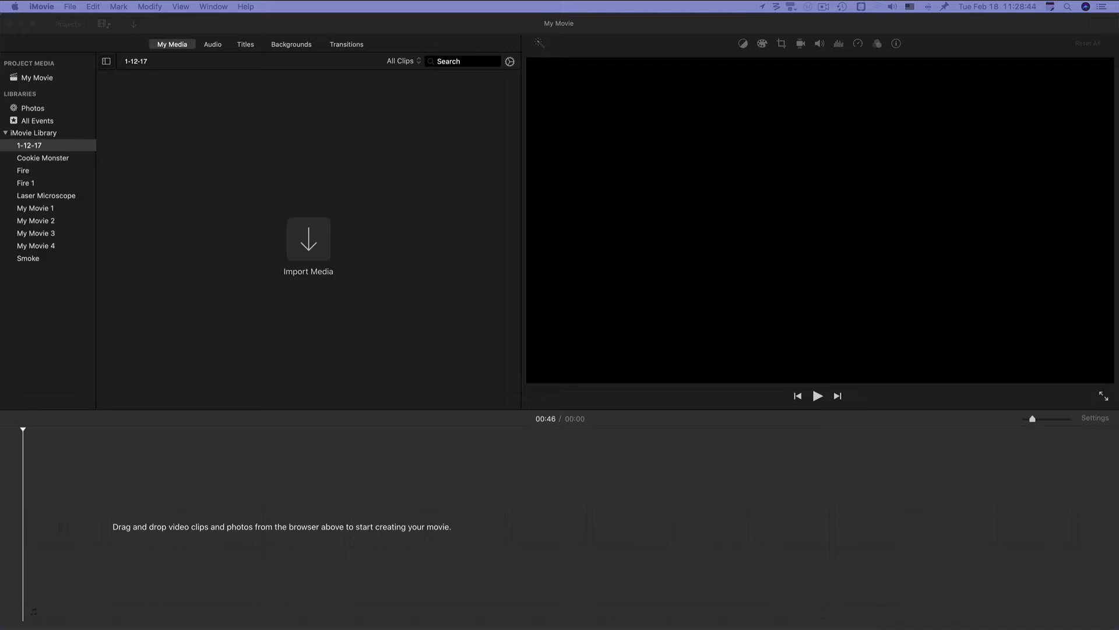
Import the five media items into the 1-12-17 event and add them to the timeline, the Feb 17 items before the Feb 15 clips.
left_click_drag(583, 210, 324, 175)
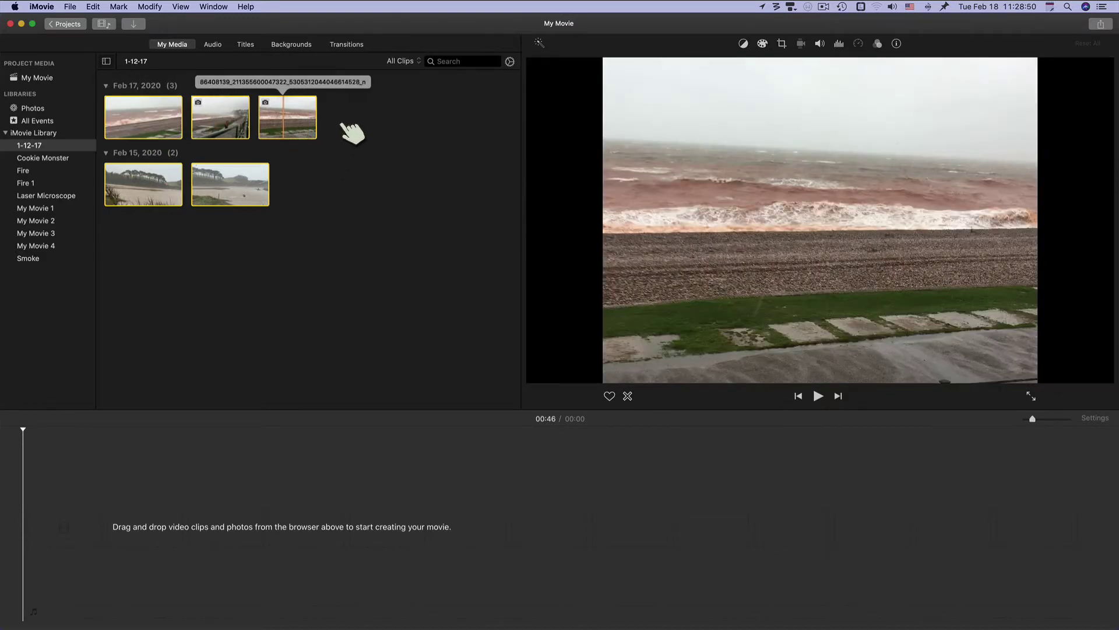
left_click_drag(353, 125, 108, 460)
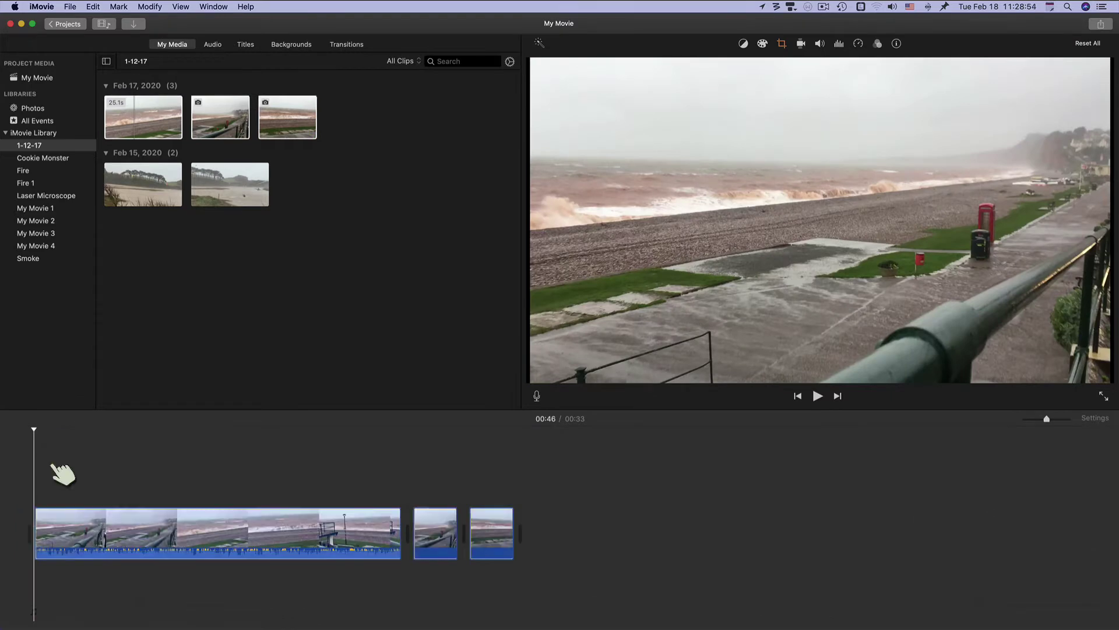
left_click_drag(330, 217, 564, 528)
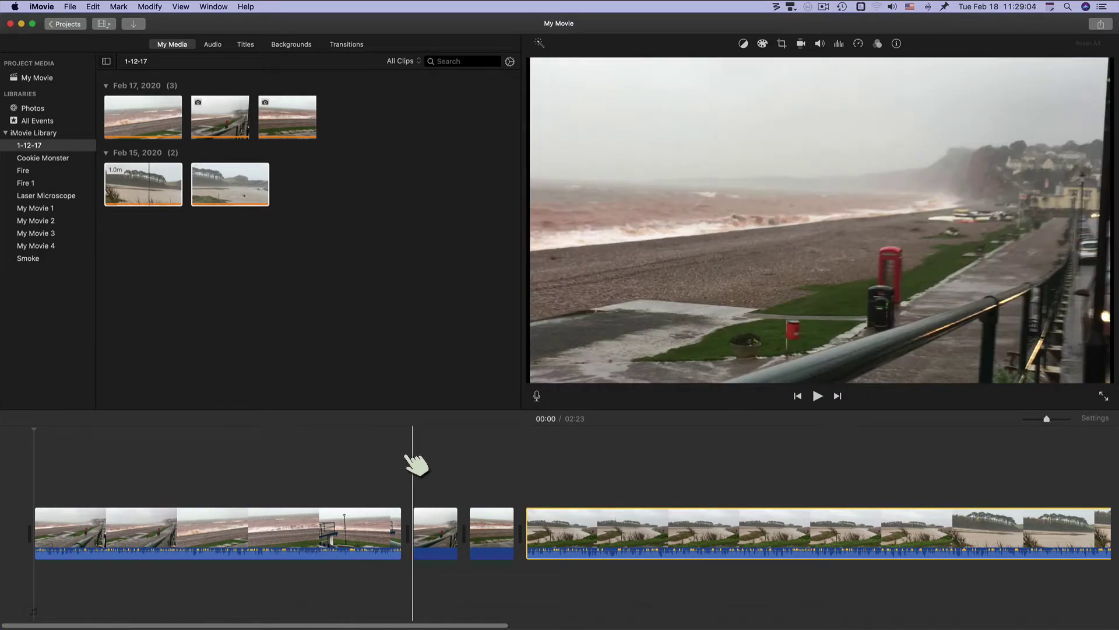
Preview the opening part of the movie and set the crop style of the selected Feb 15 clips to Fit.
key("space")
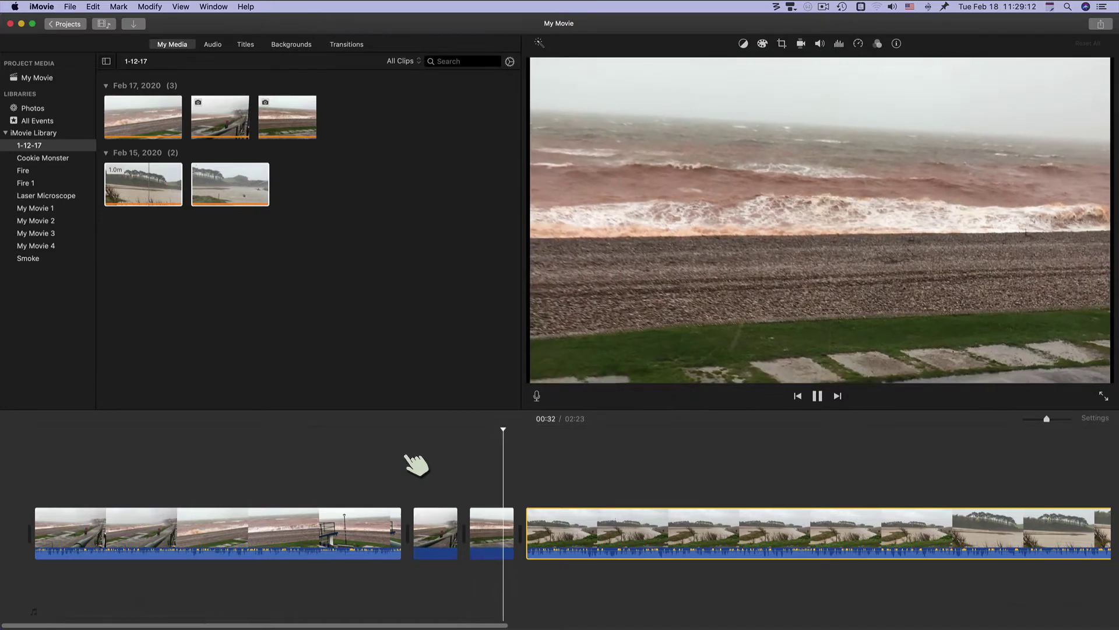
key("space")
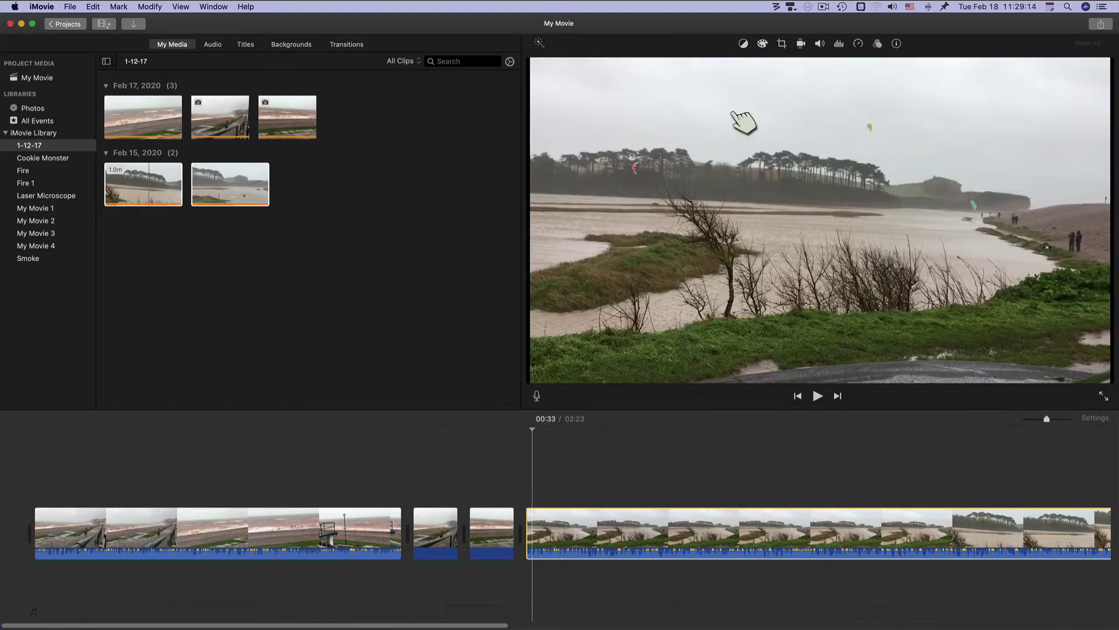
left_click(784, 44)
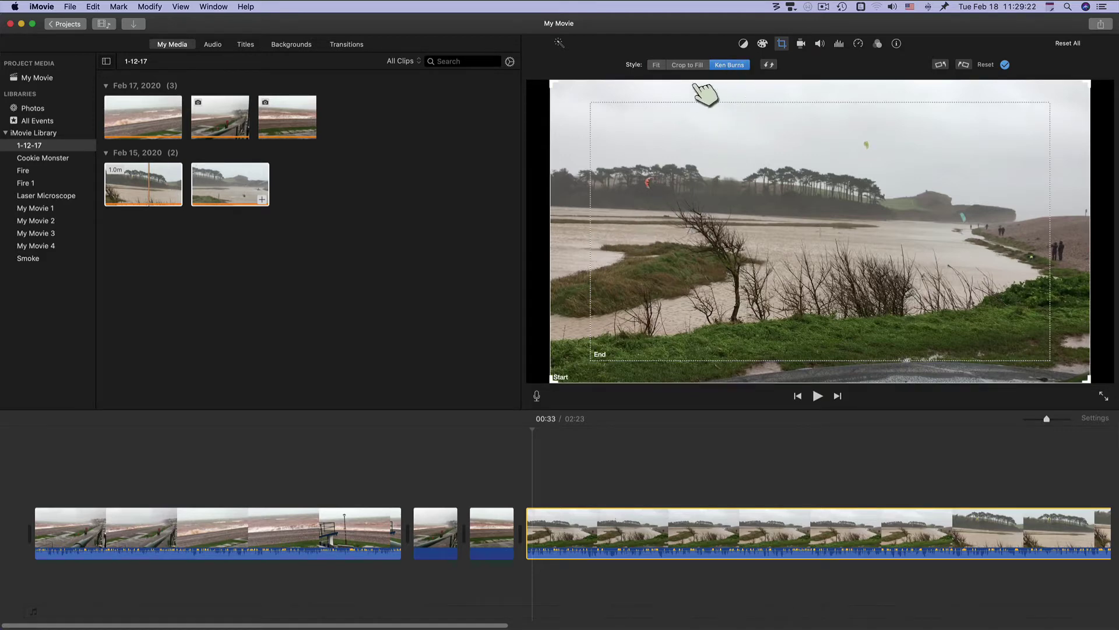
left_click(657, 65)
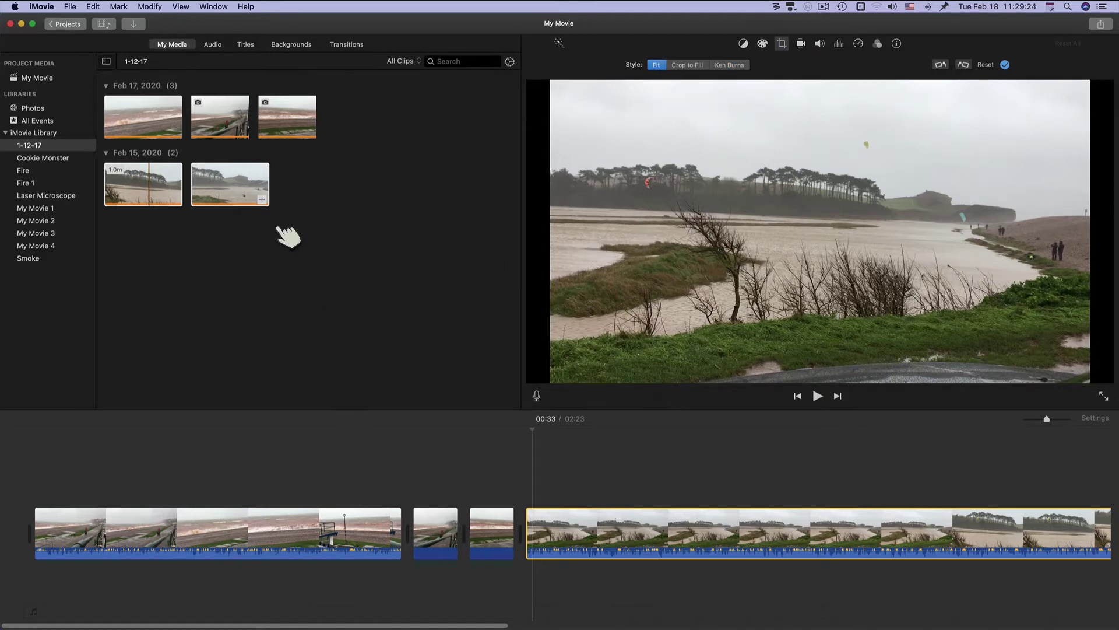
Add a Cross Dissolve transition at each of the four cuts between the timeline clips.
left_click(348, 44)
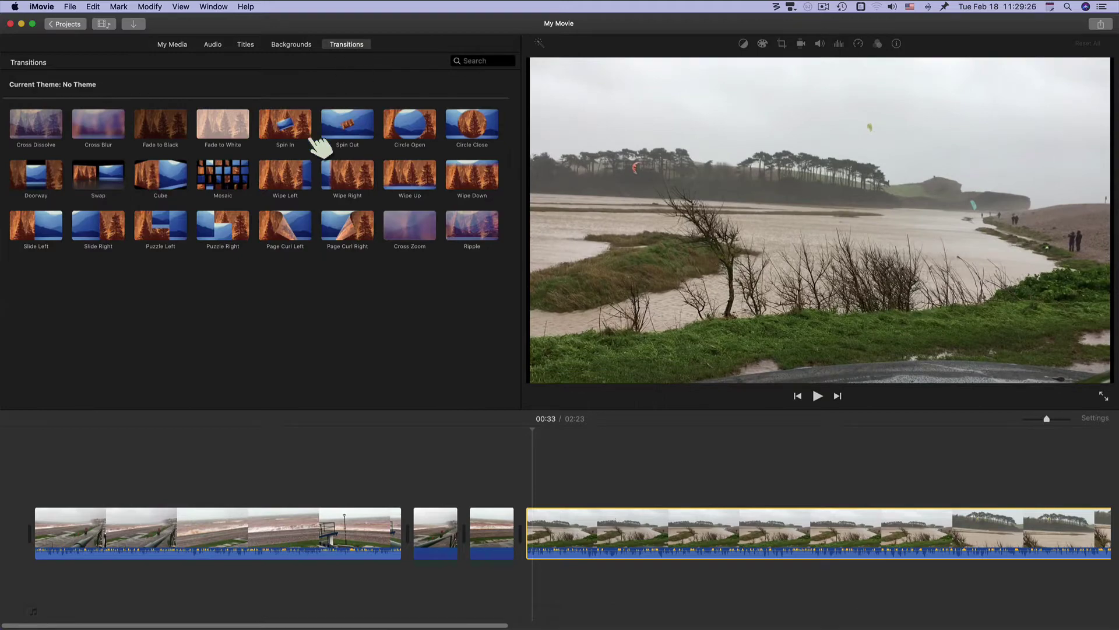
left_click_drag(49, 124, 412, 524)
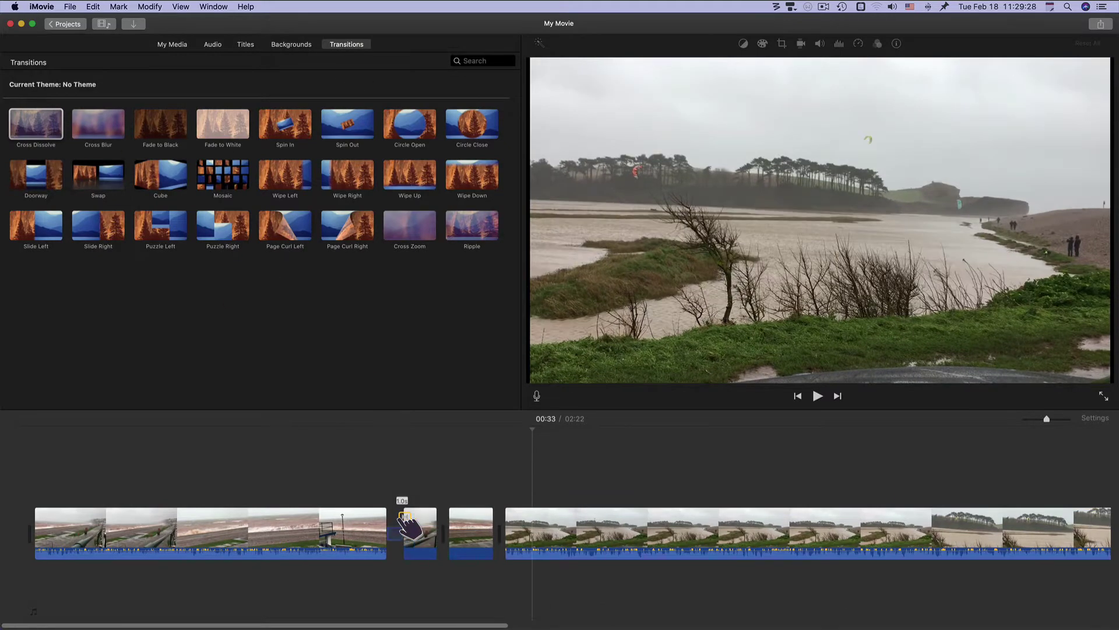
left_click_drag(34, 122, 495, 520)
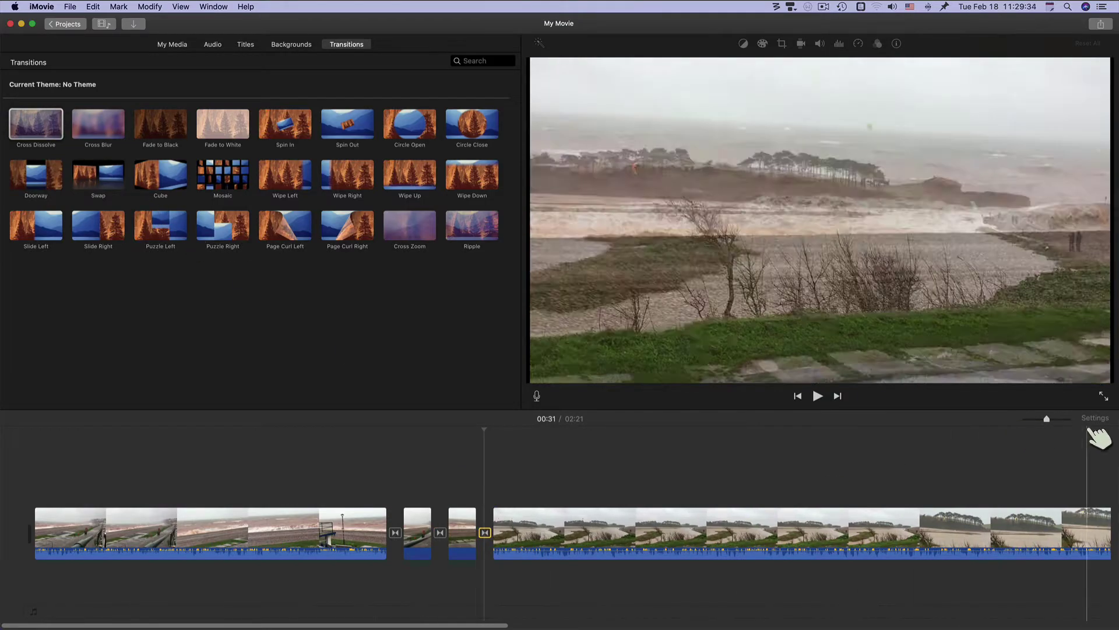
left_click_drag(1046, 418, 1033, 419)
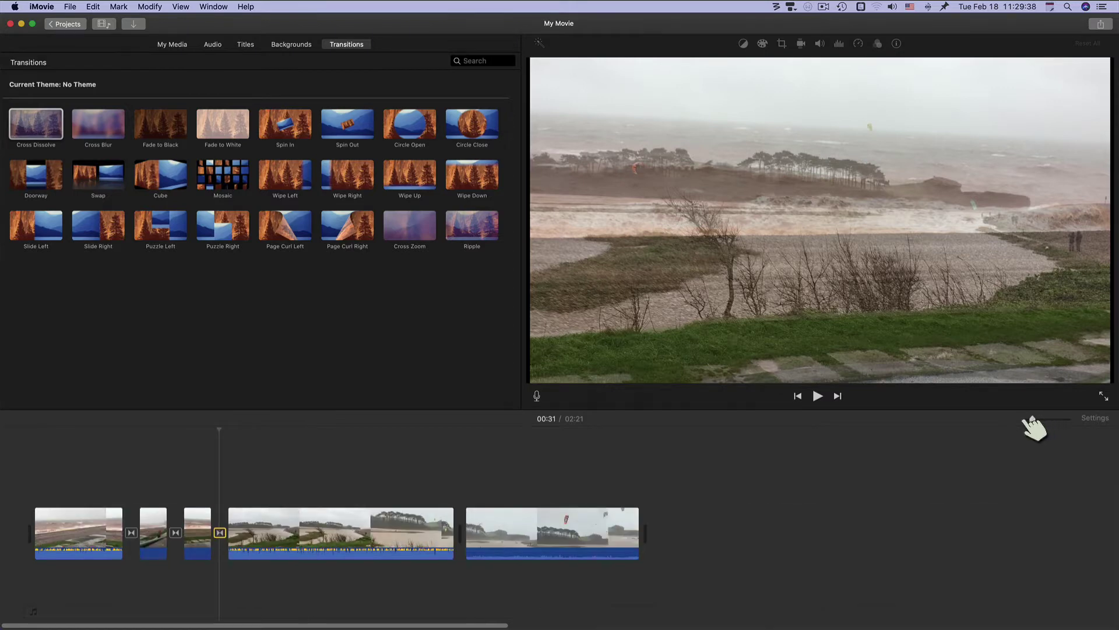
left_click_drag(51, 125, 458, 524)
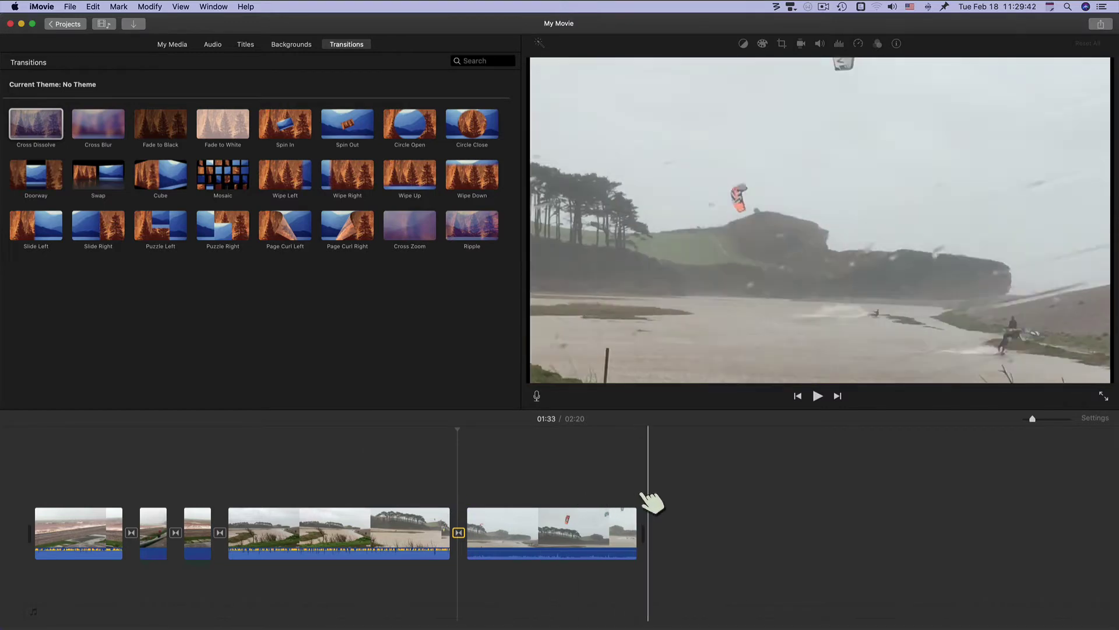
left_click(665, 498)
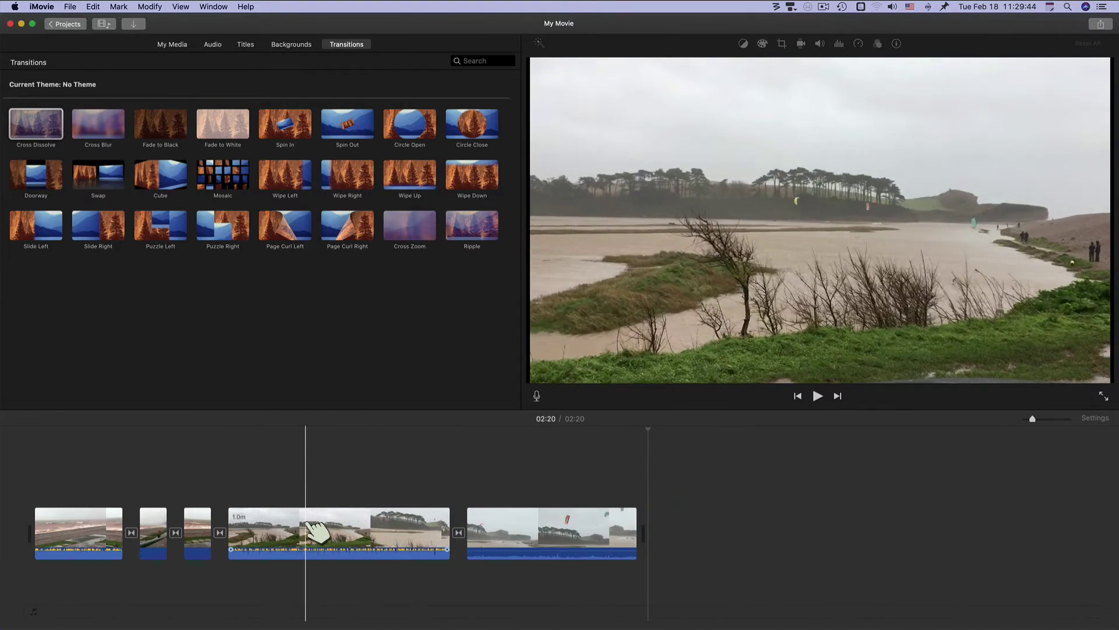
Try moving the fourth clip to the end of the timeline, and undo the move.
left_click_drag(321, 528, 586, 534)
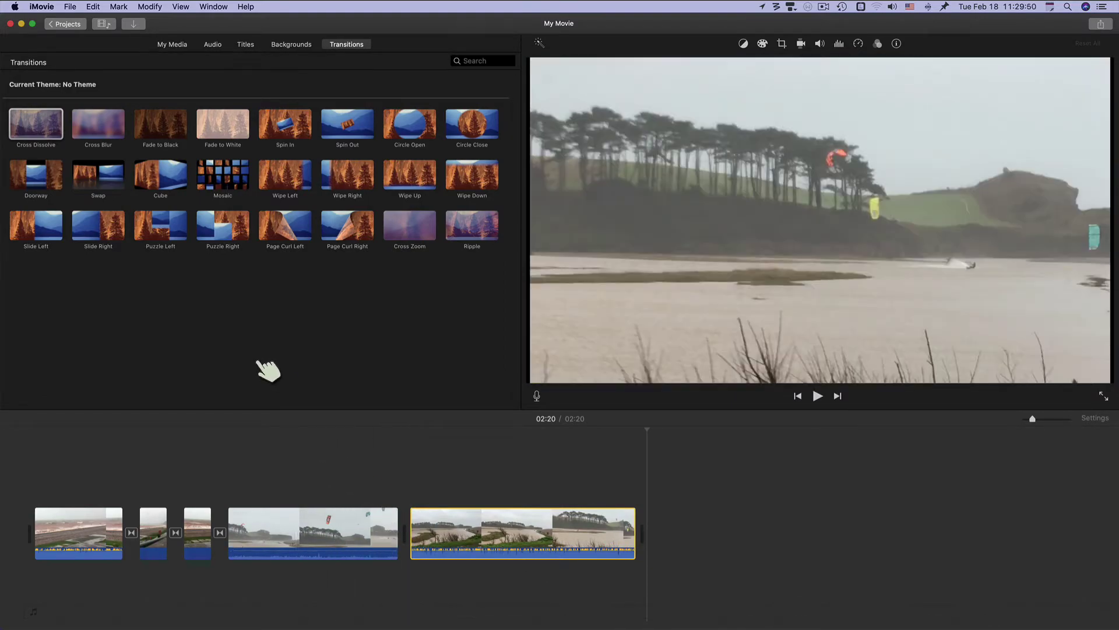
key("super+z")
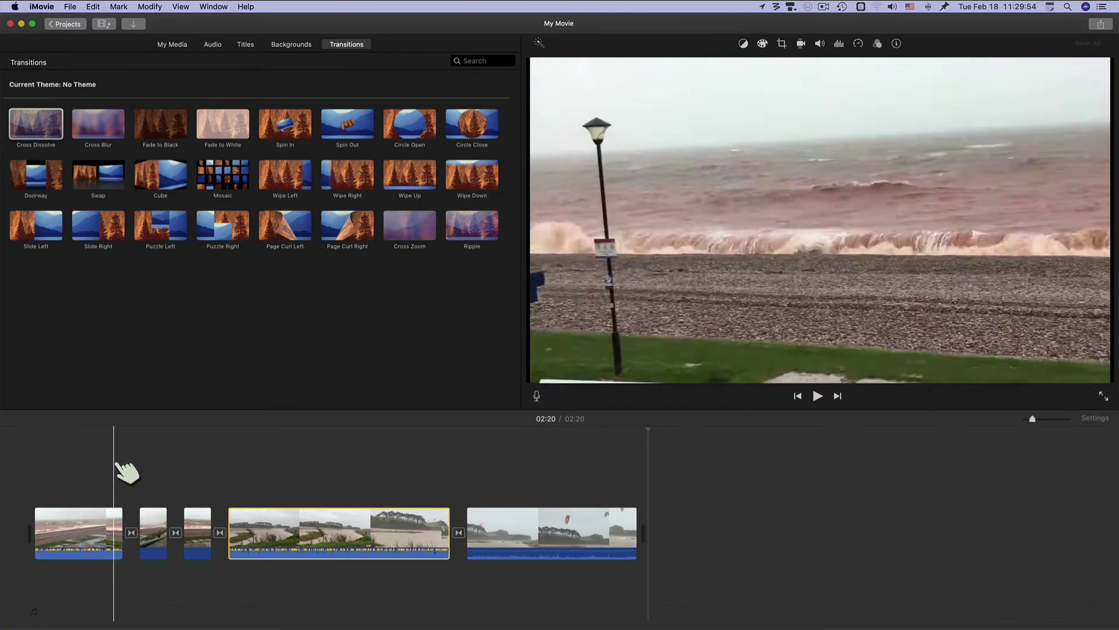
Turn on Stabilize Shaky Video for the first, fourth and last clips in the timeline.
left_click(70, 527)
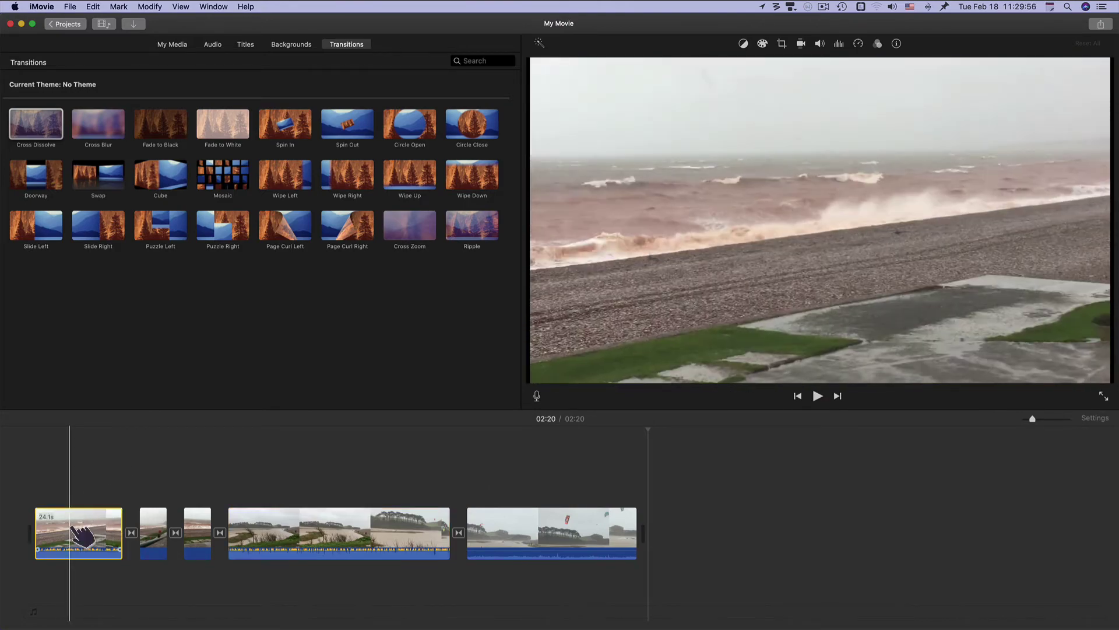
left_click(801, 44)
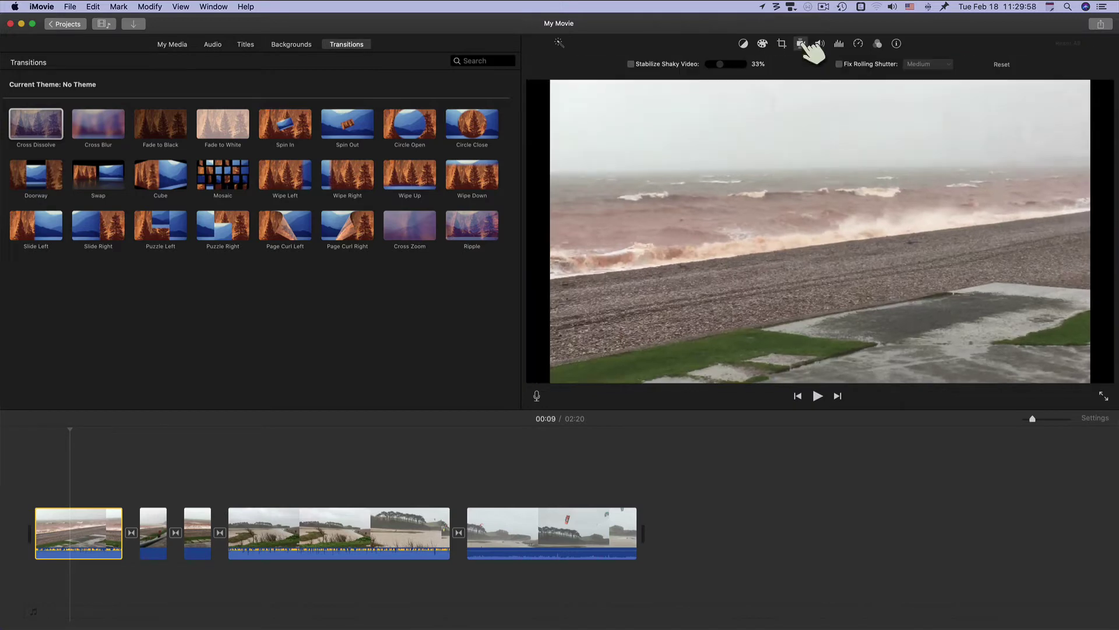
left_click(631, 64)
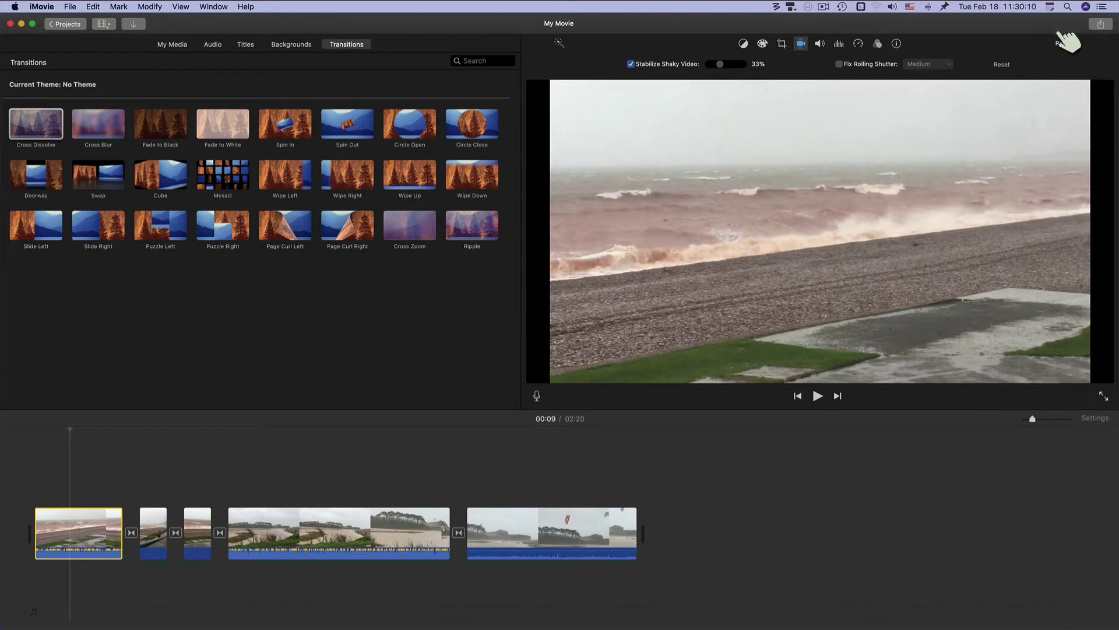
left_click(349, 513)
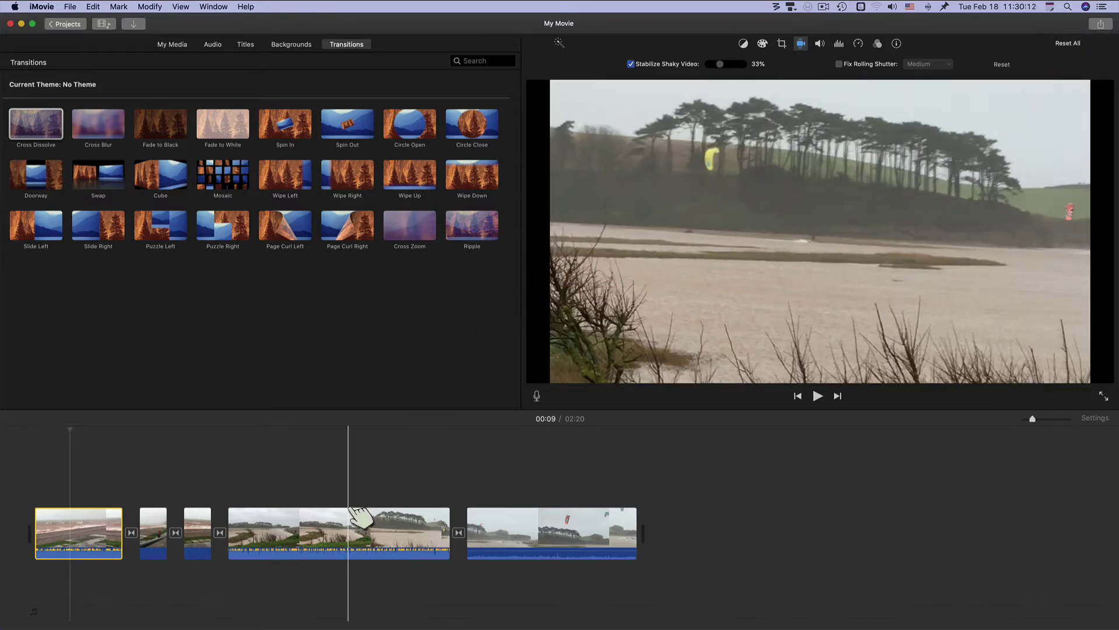
left_click(631, 64)
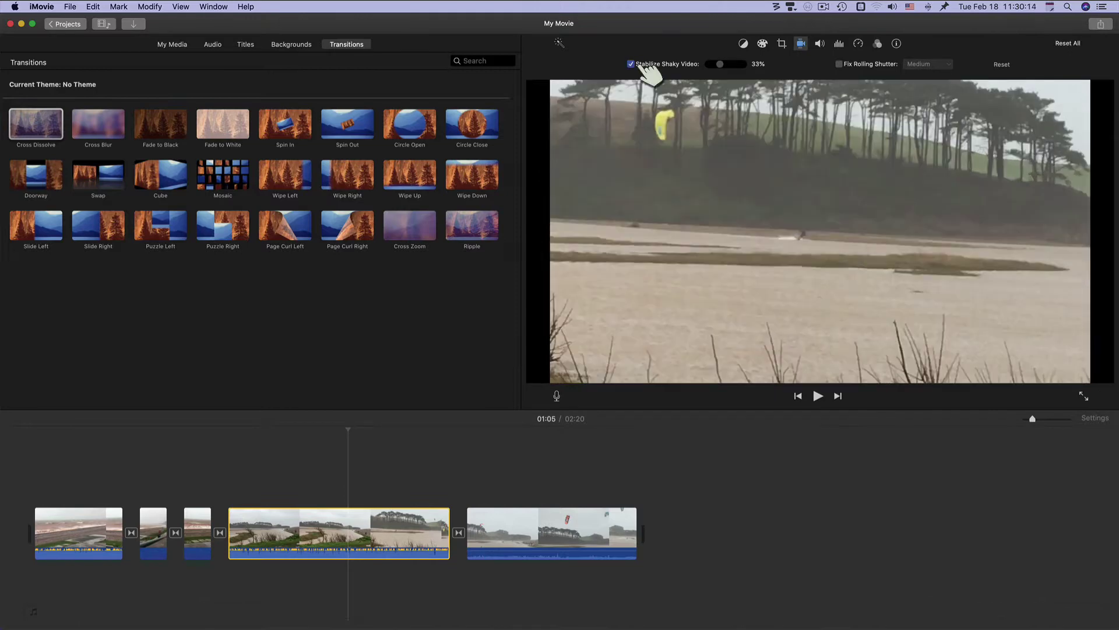
left_click(531, 533)
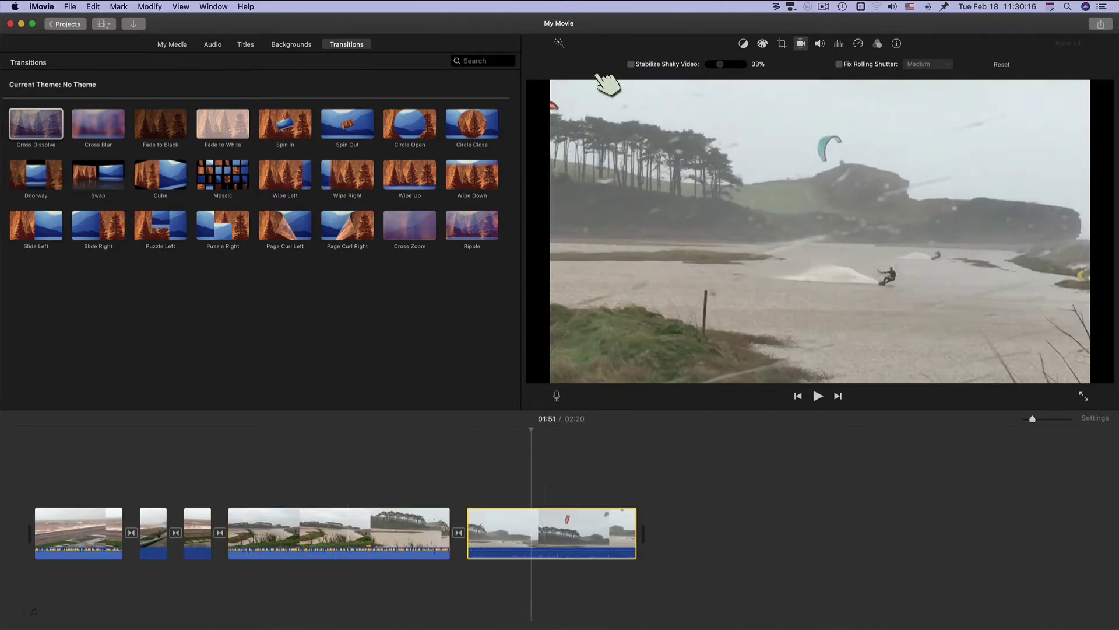
left_click(630, 64)
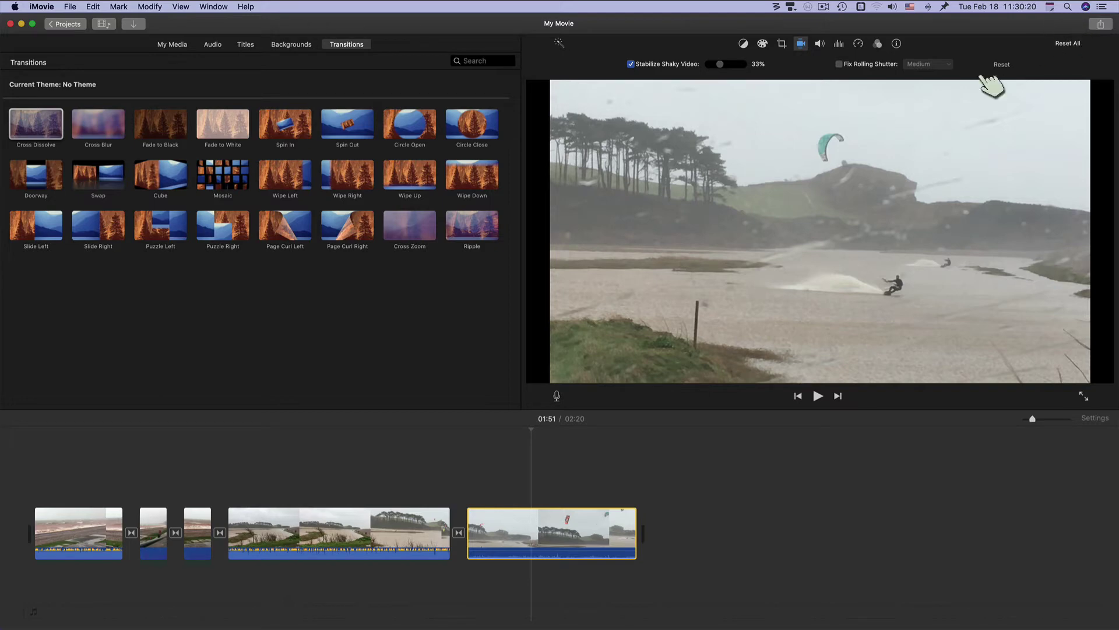
Turn off stabilization on the first clip and play its first few seconds from the start of the movie.
left_click(74, 501)
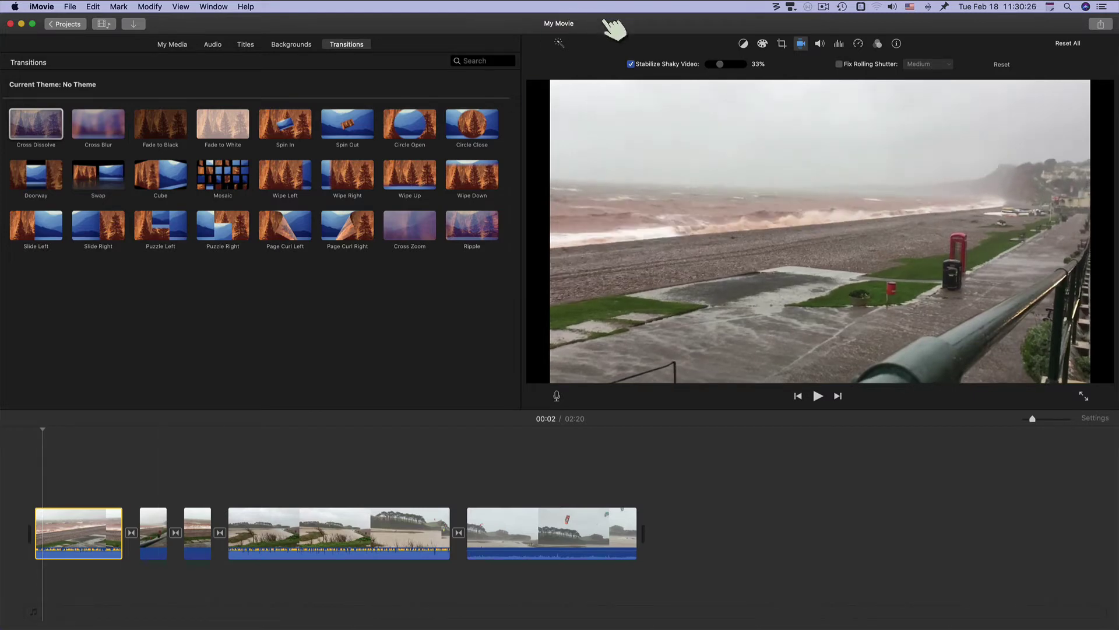
left_click(632, 64)
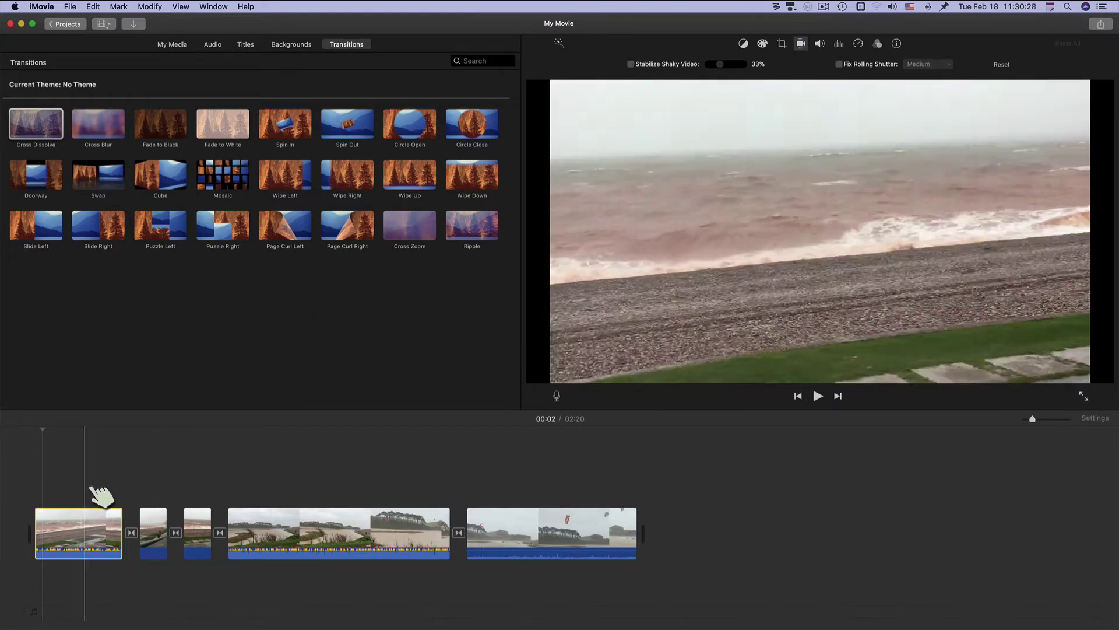
left_click(798, 396)
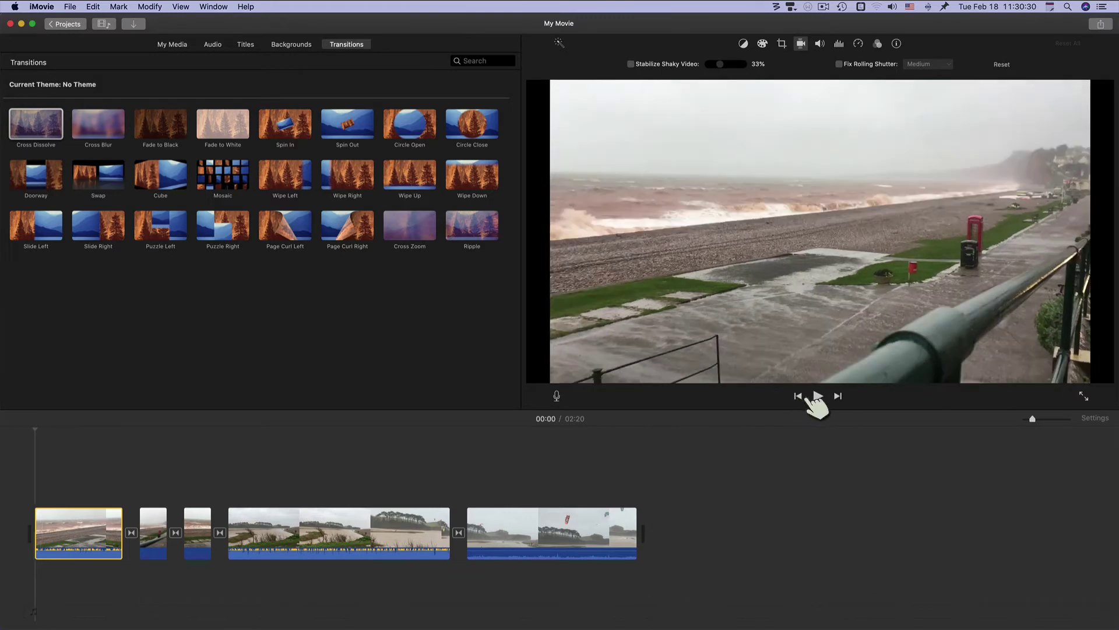
left_click(818, 396)
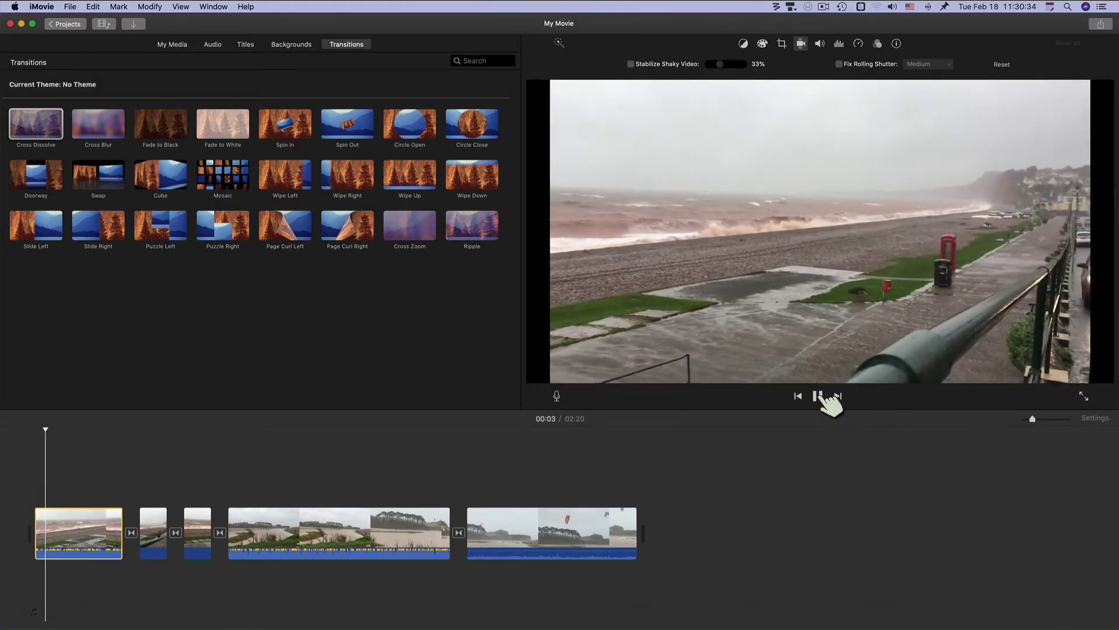
left_click(818, 395)
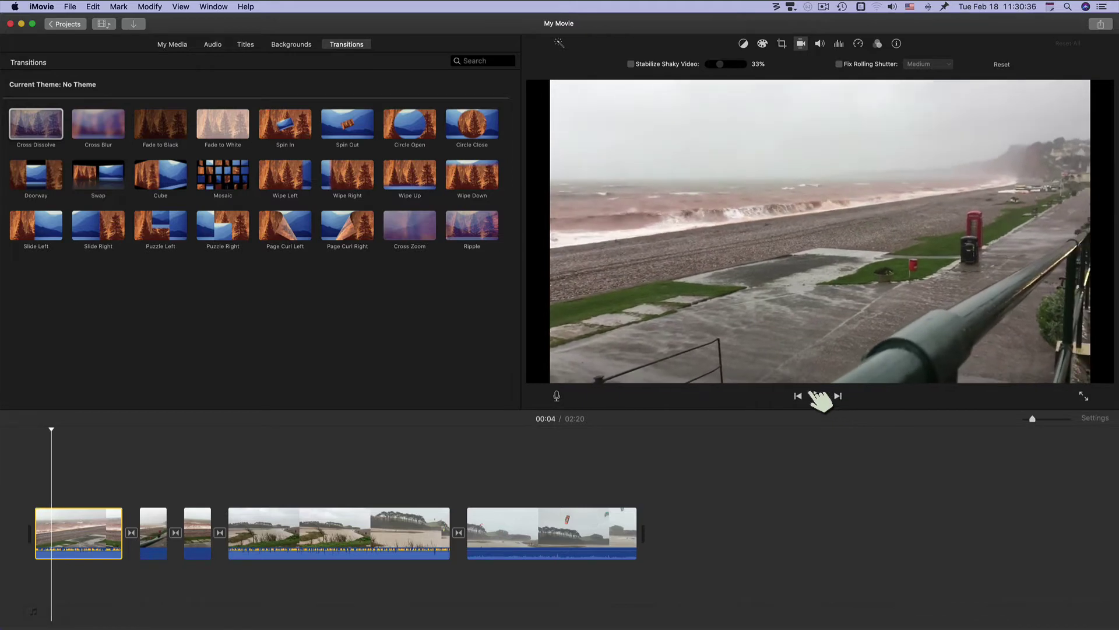
Turn Stabilize Shaky Video back on for the first clip and replay its first few seconds for comparison.
left_click(631, 64)
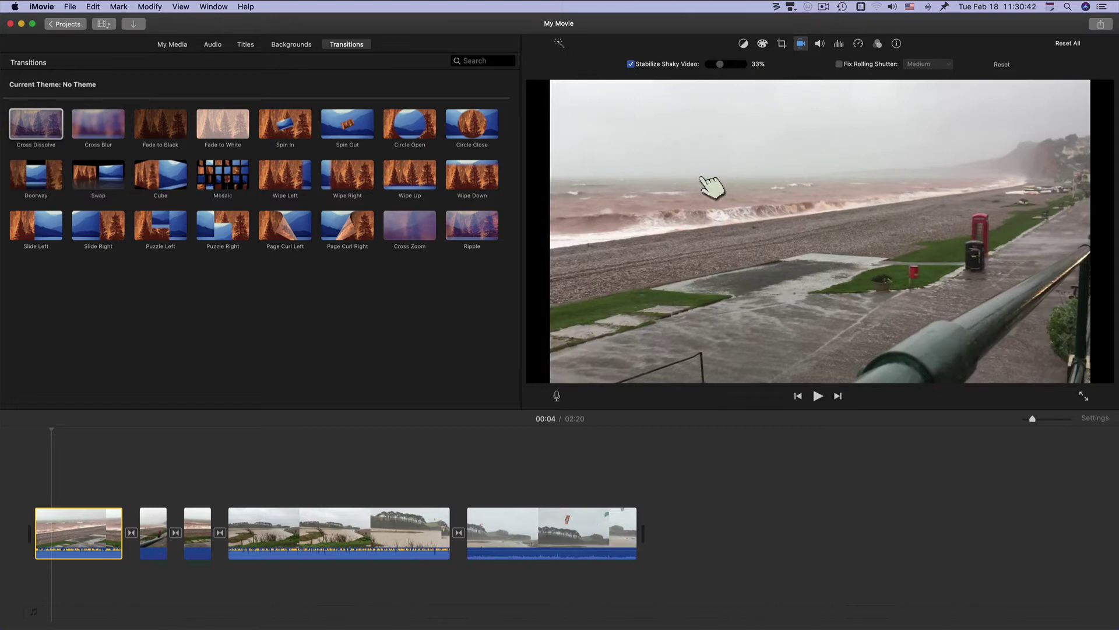
left_click(798, 396)
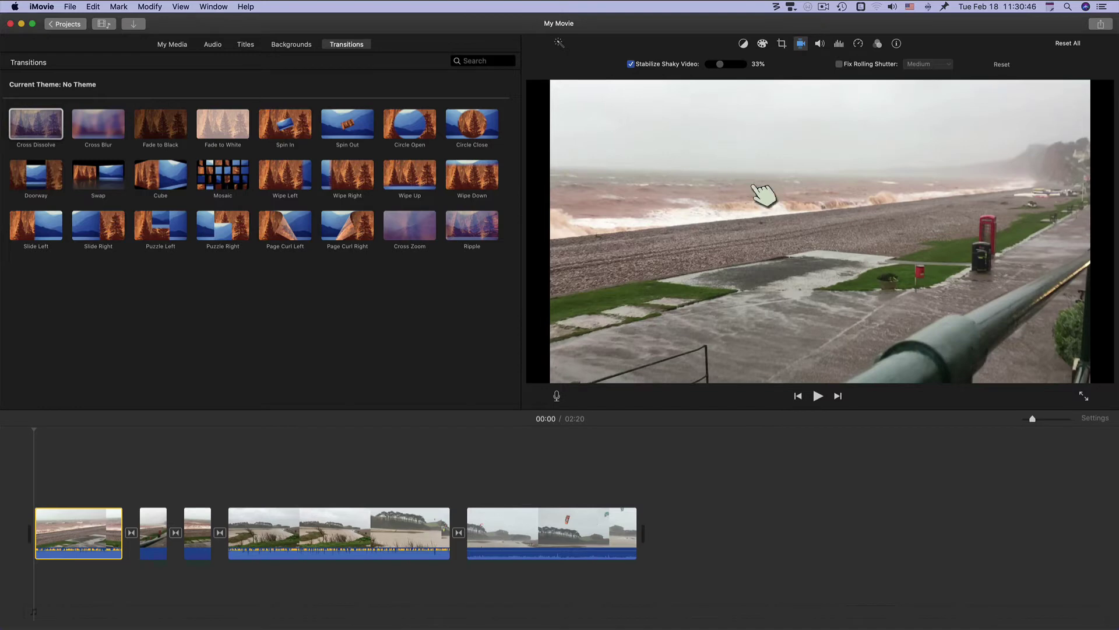
left_click(819, 396)
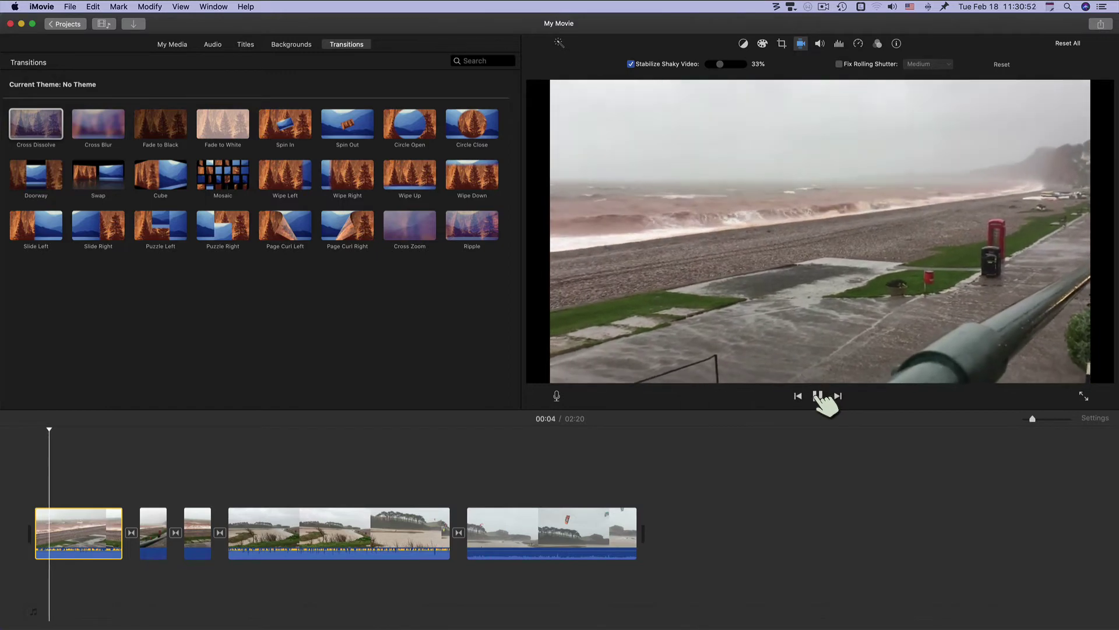
left_click(818, 396)
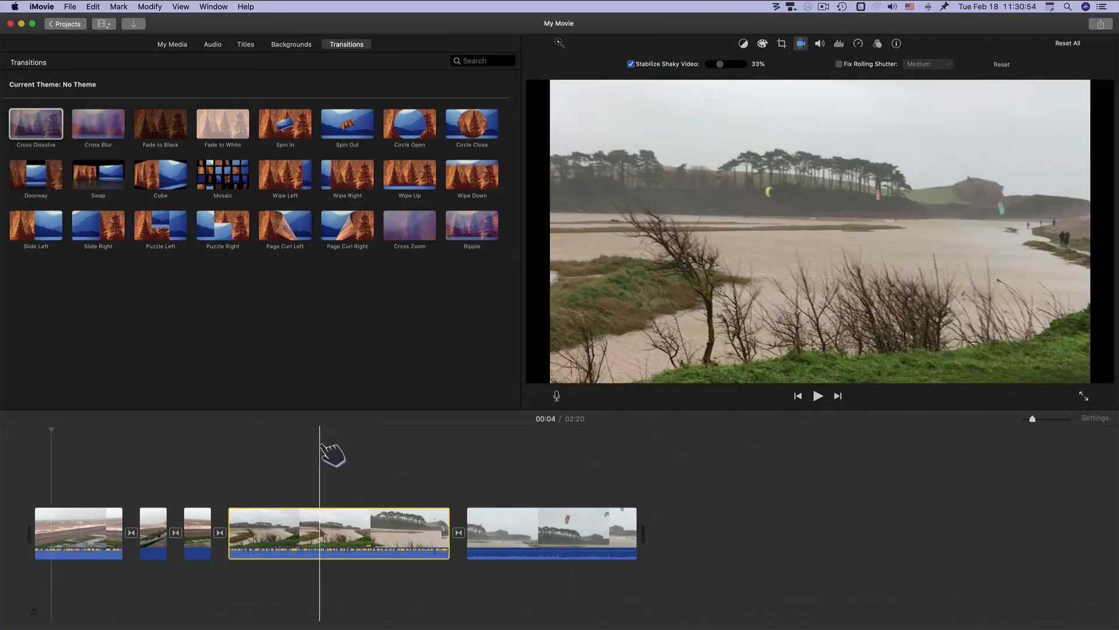
Play a short section around the middle of the fourth clip with stabilization, and turn its Stabilize Shaky Video off to compare.
left_click(320, 532)
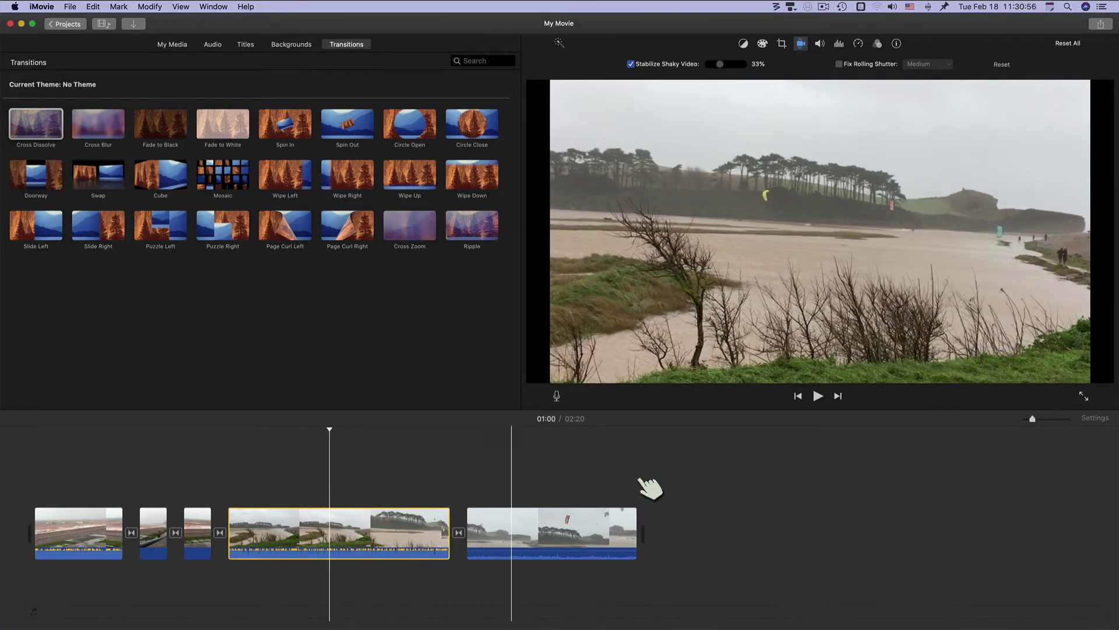
left_click(818, 396)
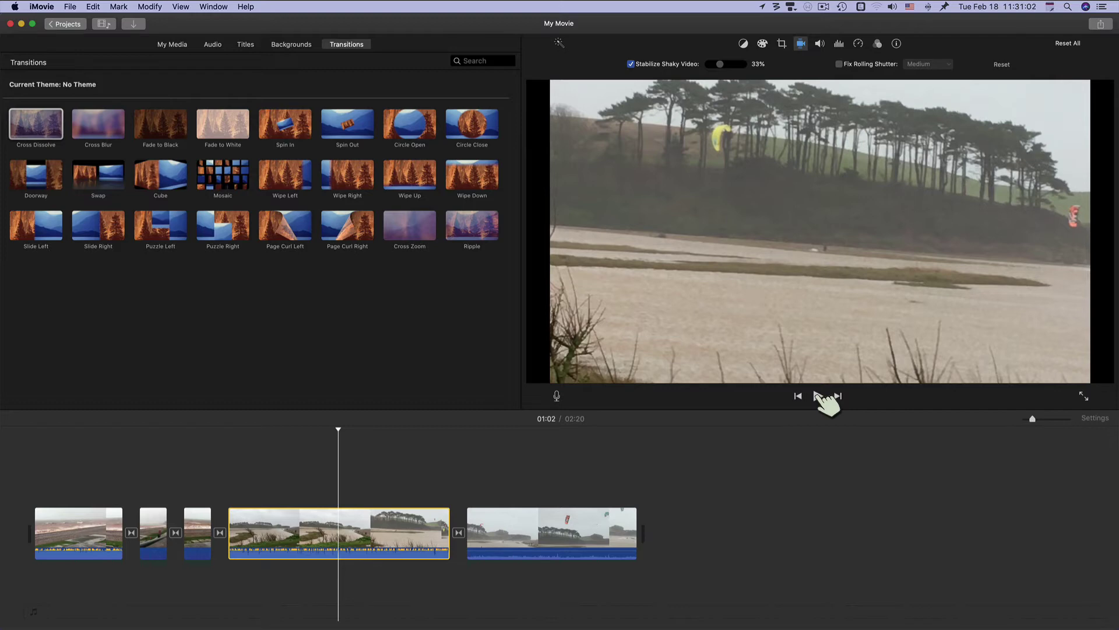
left_click(324, 517)
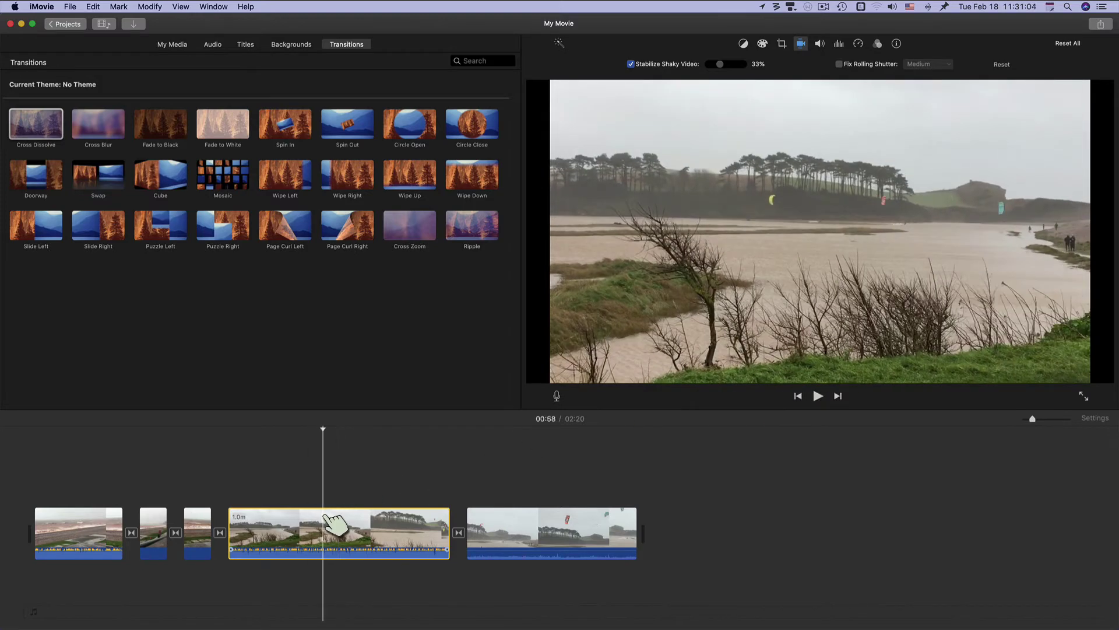
left_click(631, 64)
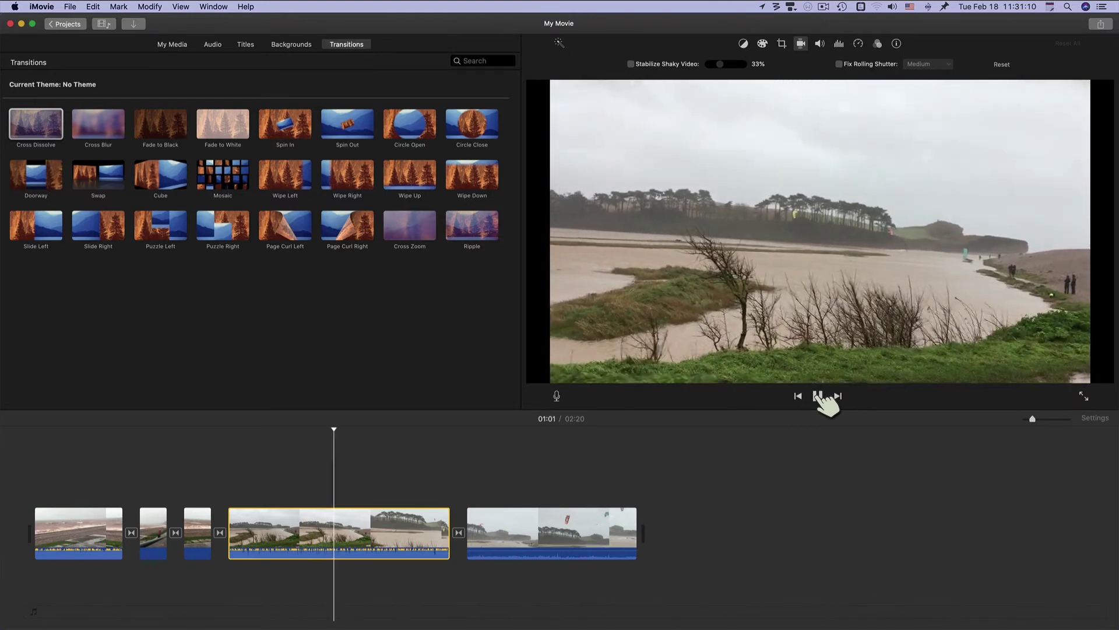
Turn Stabilize Shaky Video back on for the fourth clip and replay its middle from about 00:58 for comparison.
left_click(817, 396)
left_click(631, 64)
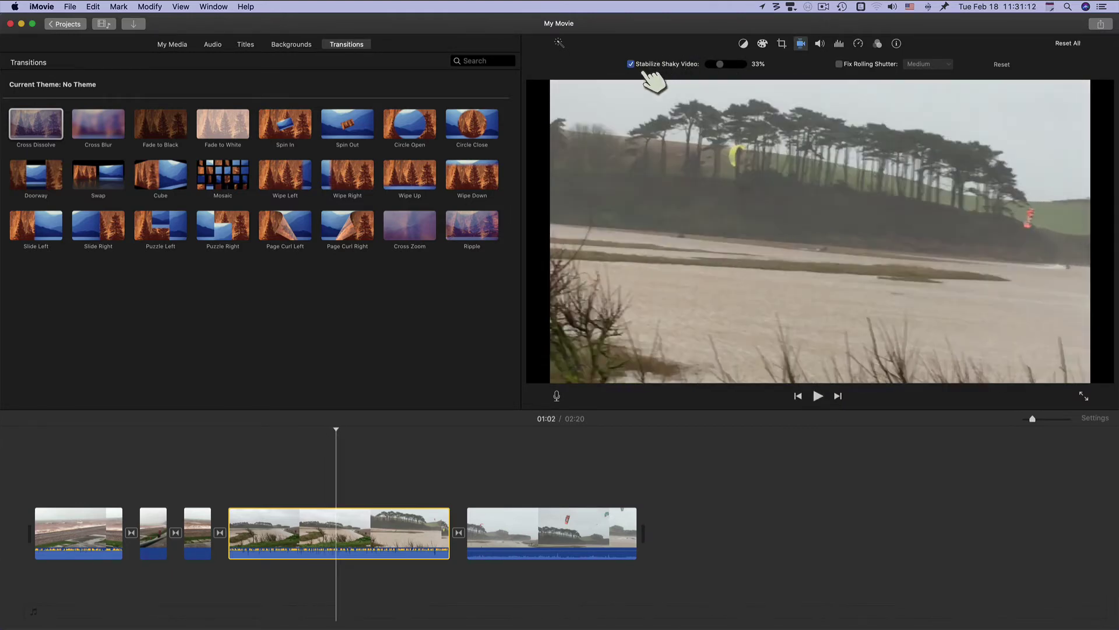
left_click(325, 431)
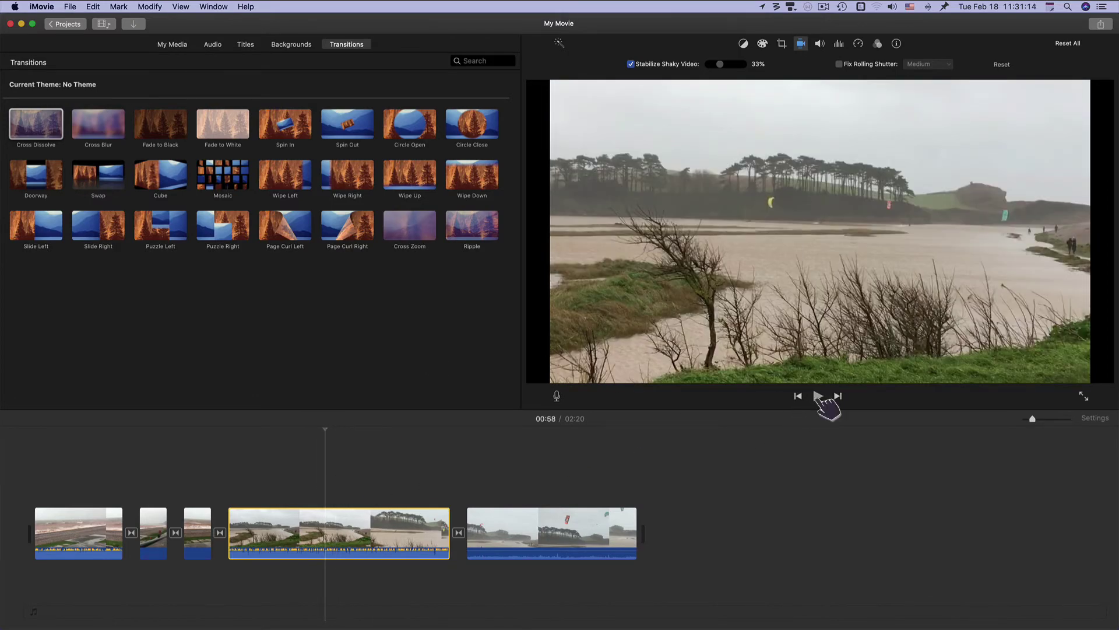
left_click(818, 396)
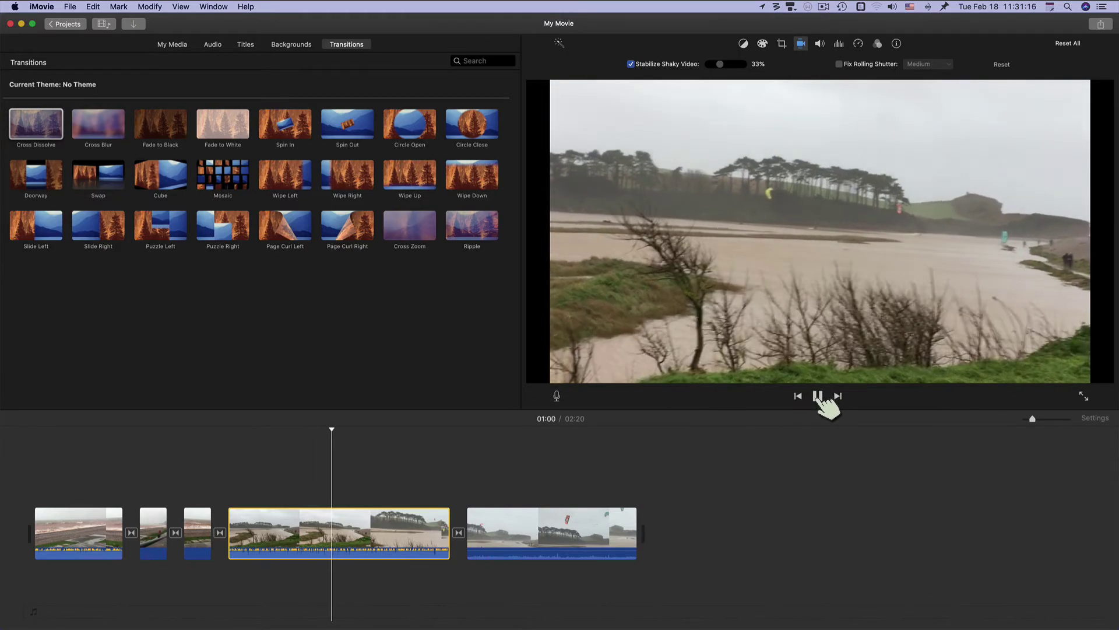
left_click(818, 396)
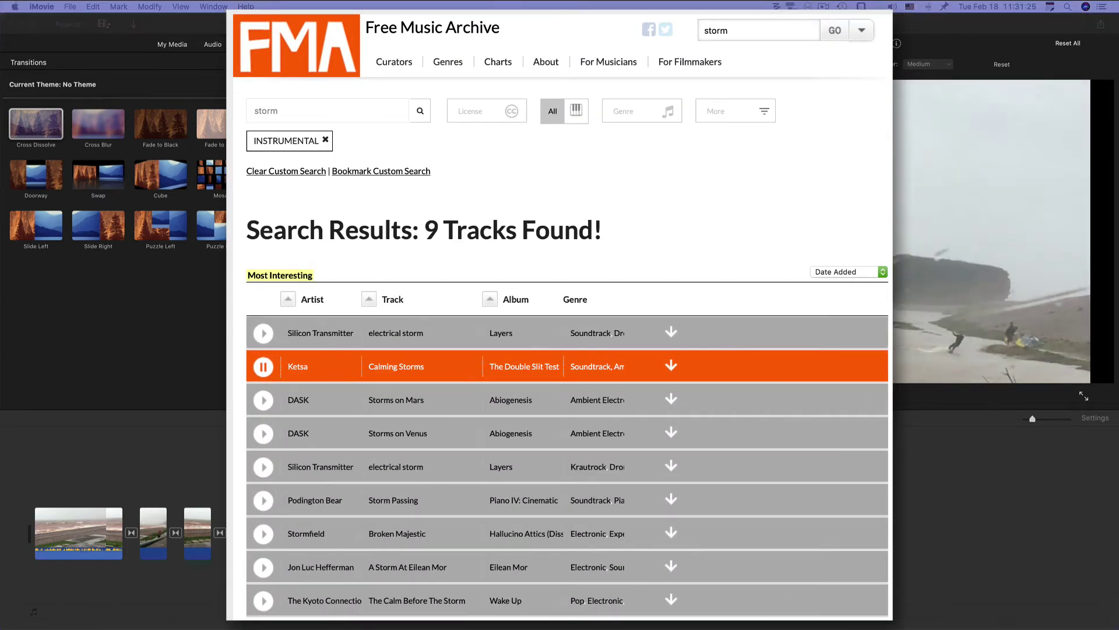
Add the downloaded Calming Storms music track beneath the clips and align its start with the beginning of the first clip.
left_click_drag(969, 434, 60, 569)
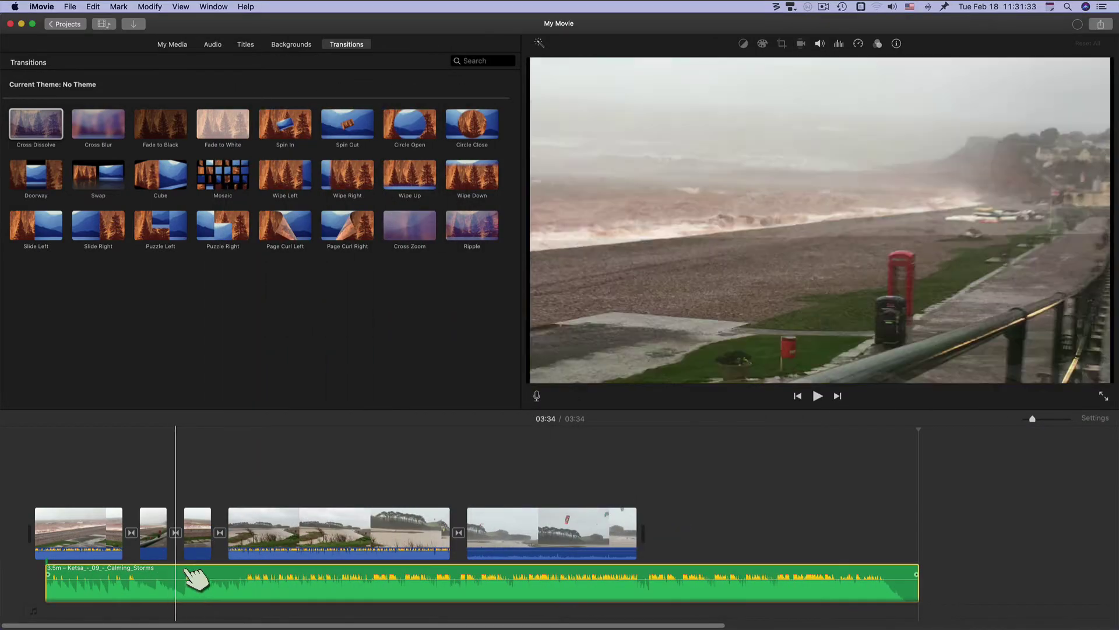
left_click(700, 568)
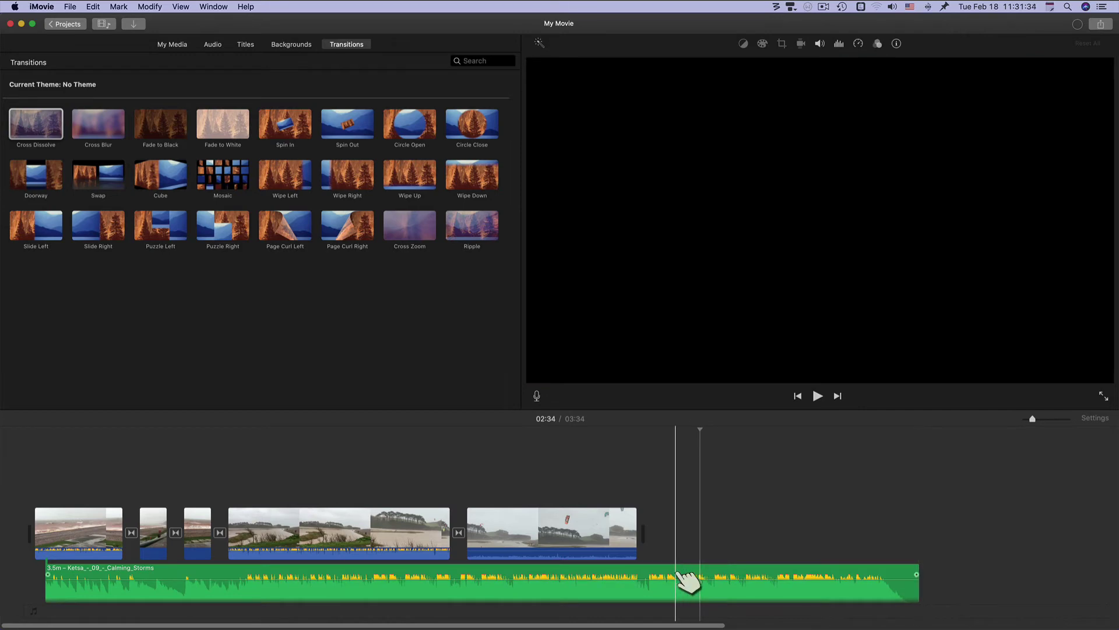
left_click_drag(688, 580, 655, 580)
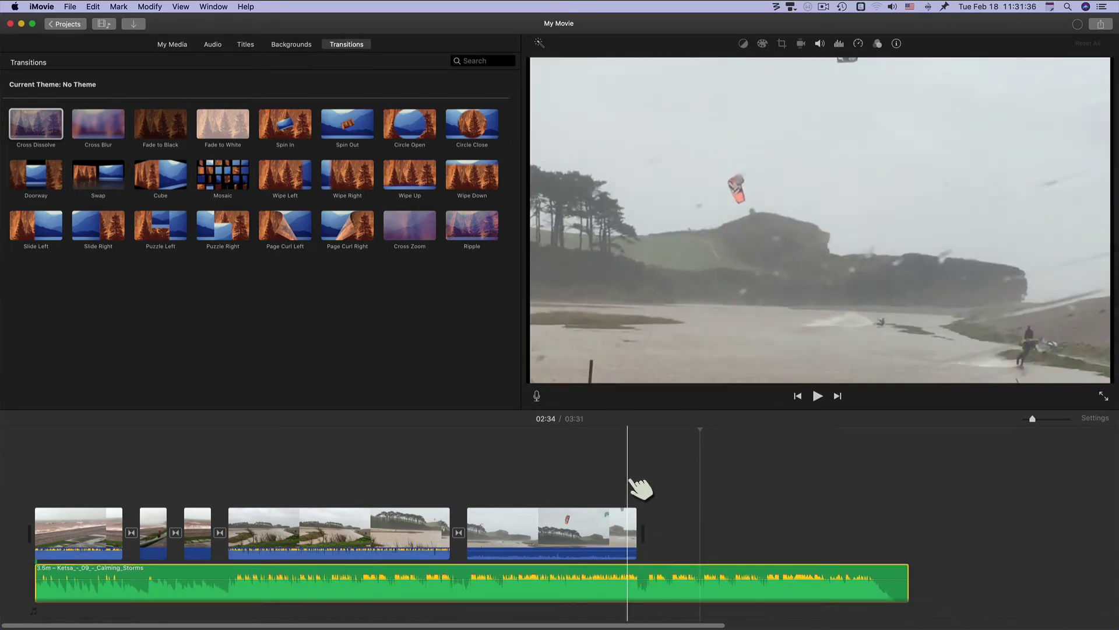
Try splitting the last video clip near its beginning and undo the split.
left_click(650, 501)
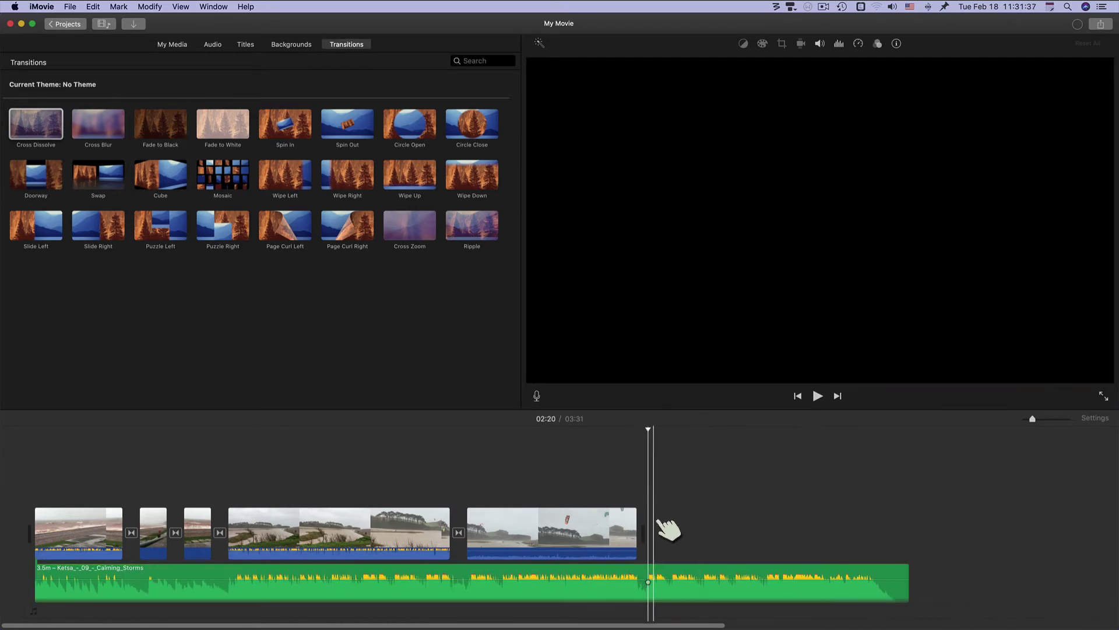
left_click(653, 582)
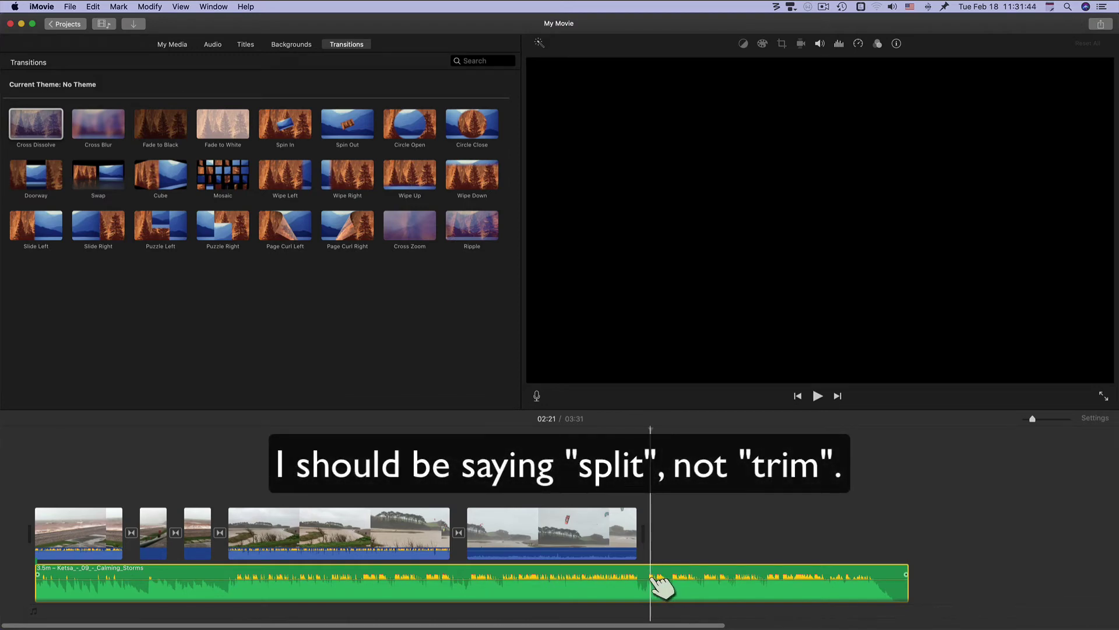
left_click(470, 519)
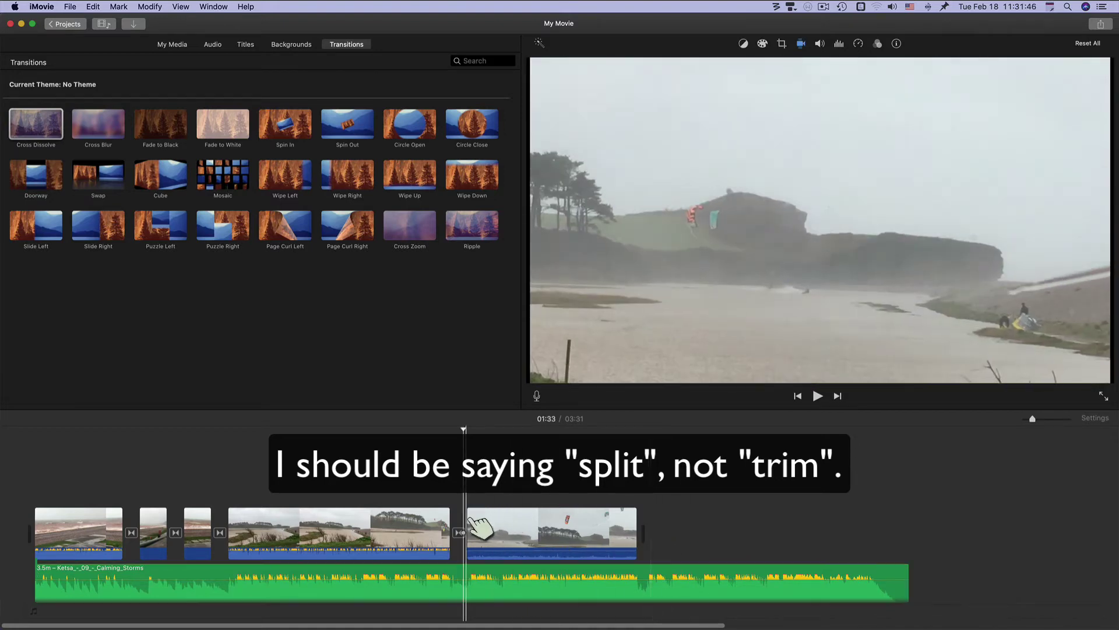
key("super+b")
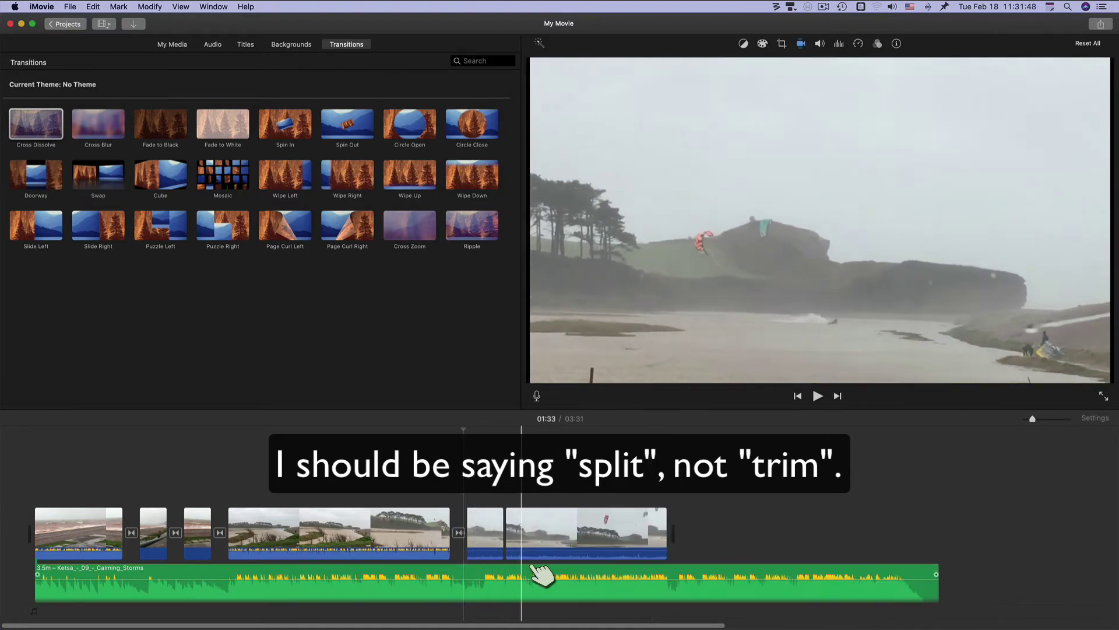
left_click(731, 527)
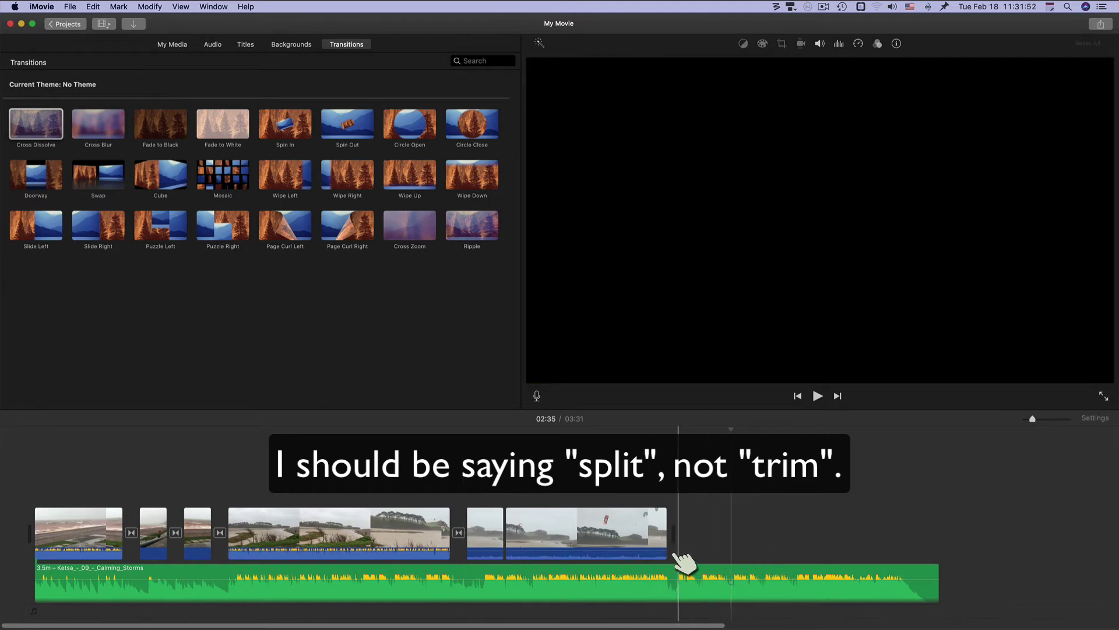
key("super+z")
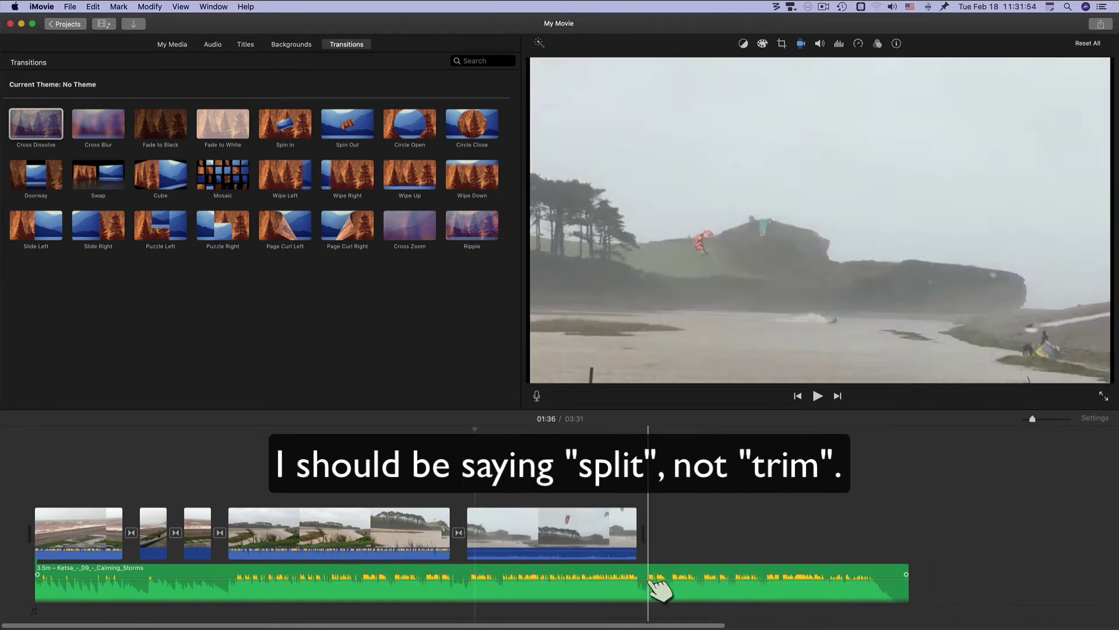
Trim the music track's end to match the movie's end and add a Cross Dissolve after the last clip.
left_click(566, 518)
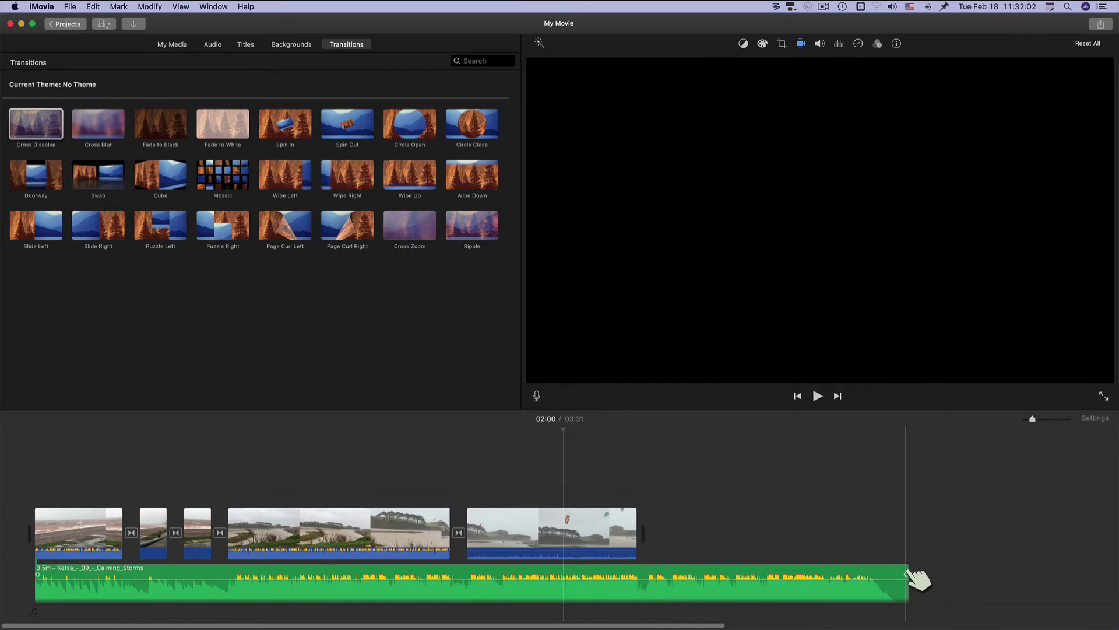
left_click_drag(907, 575, 663, 577)
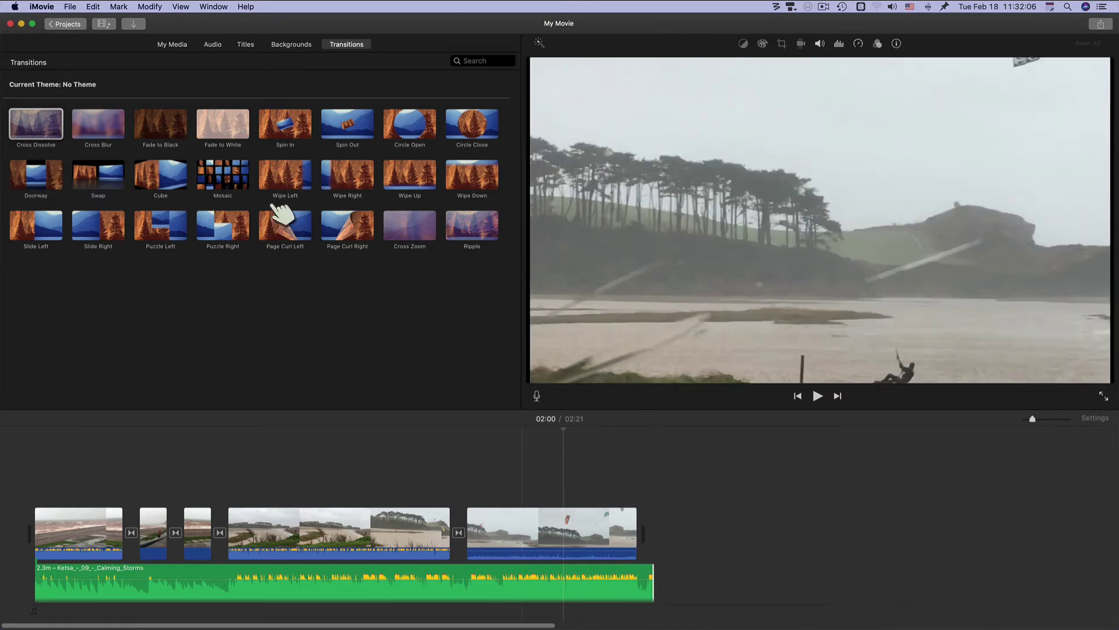
left_click_drag(32, 133, 652, 524)
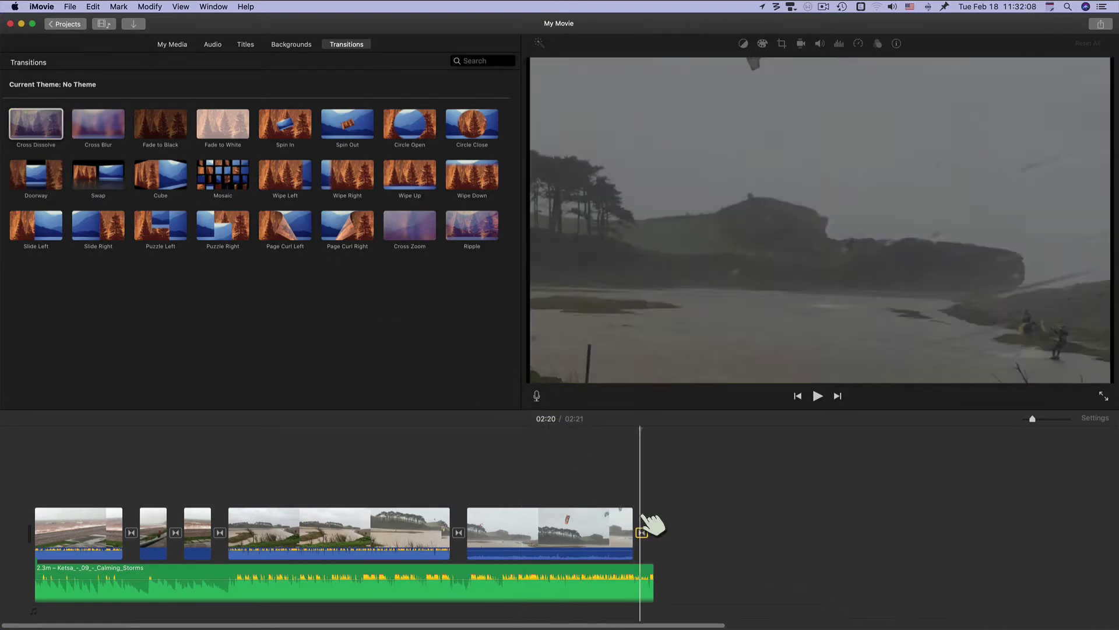
left_click_drag(660, 574, 648, 577)
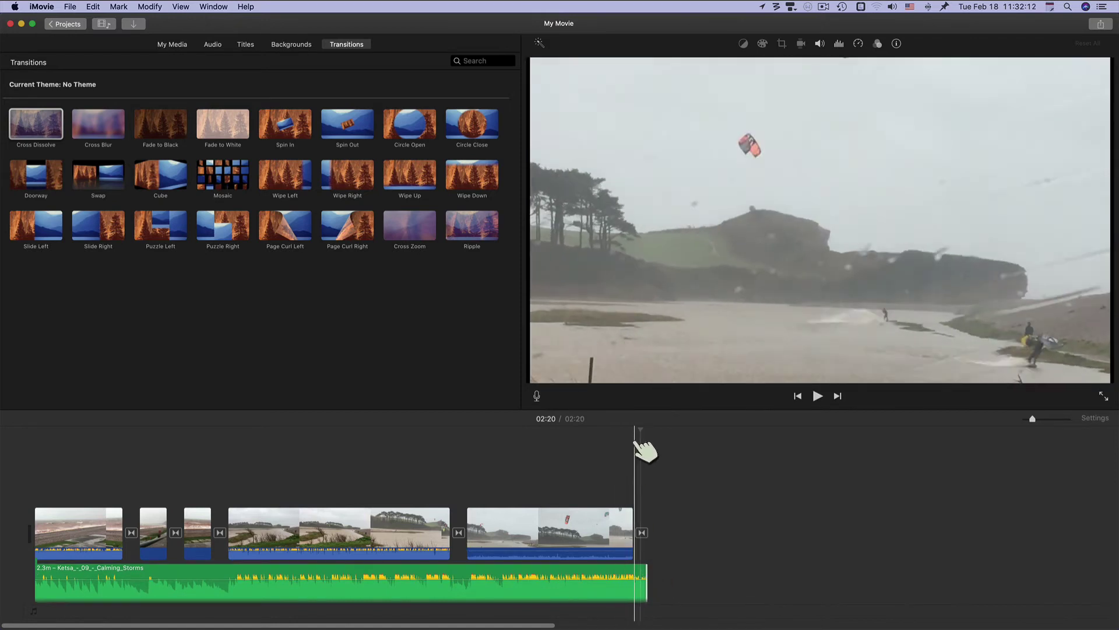
Preview the movie's ending and add short fades at the end and the start of the music track.
key("space")
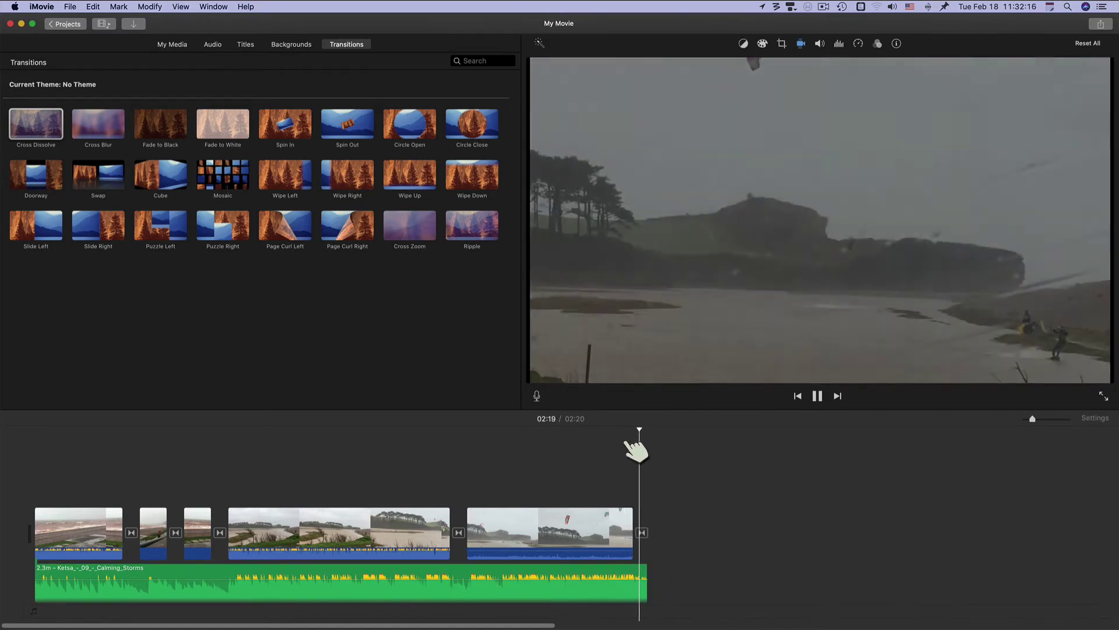
key("Home")
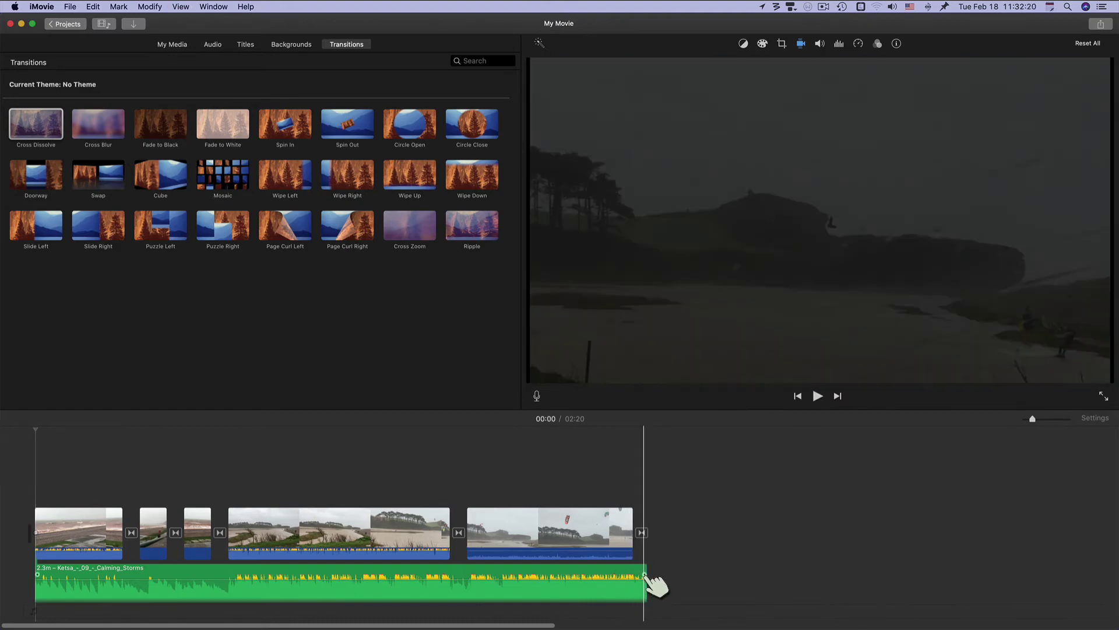
left_click_drag(647, 582, 629, 589)
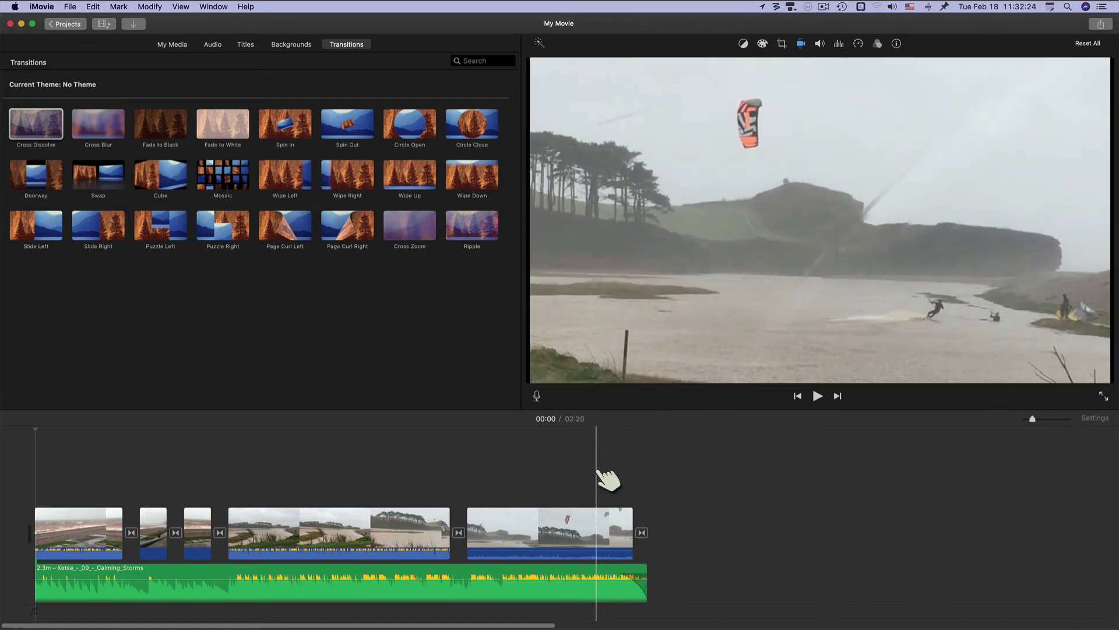
key("space")
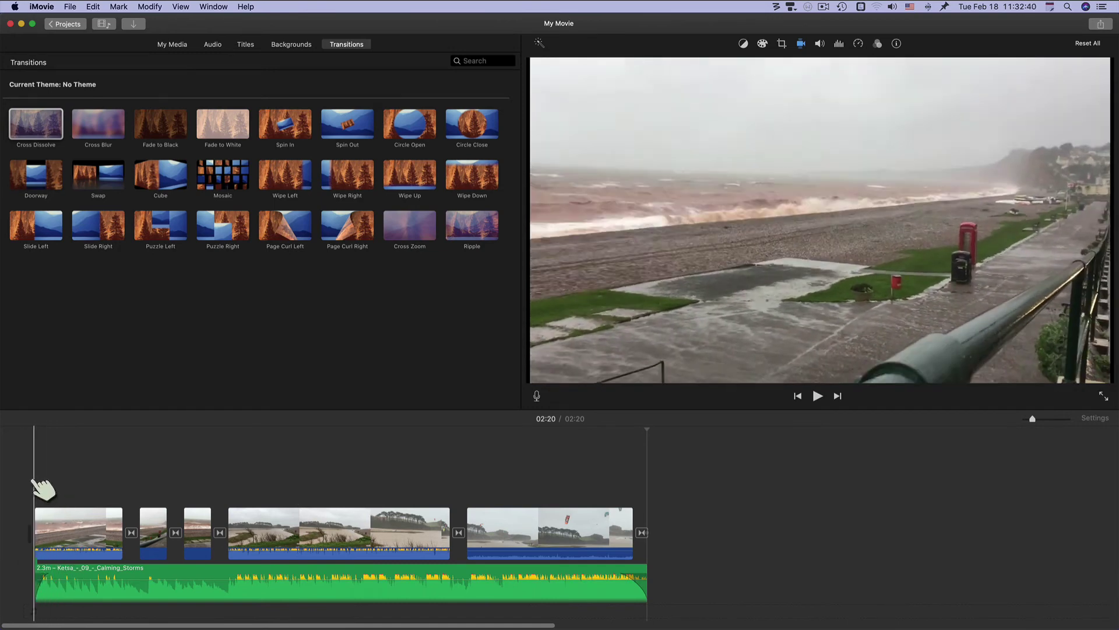
Play the movie's opening, add a Cross Dissolve before the first clip and replay the opening.
key("space")
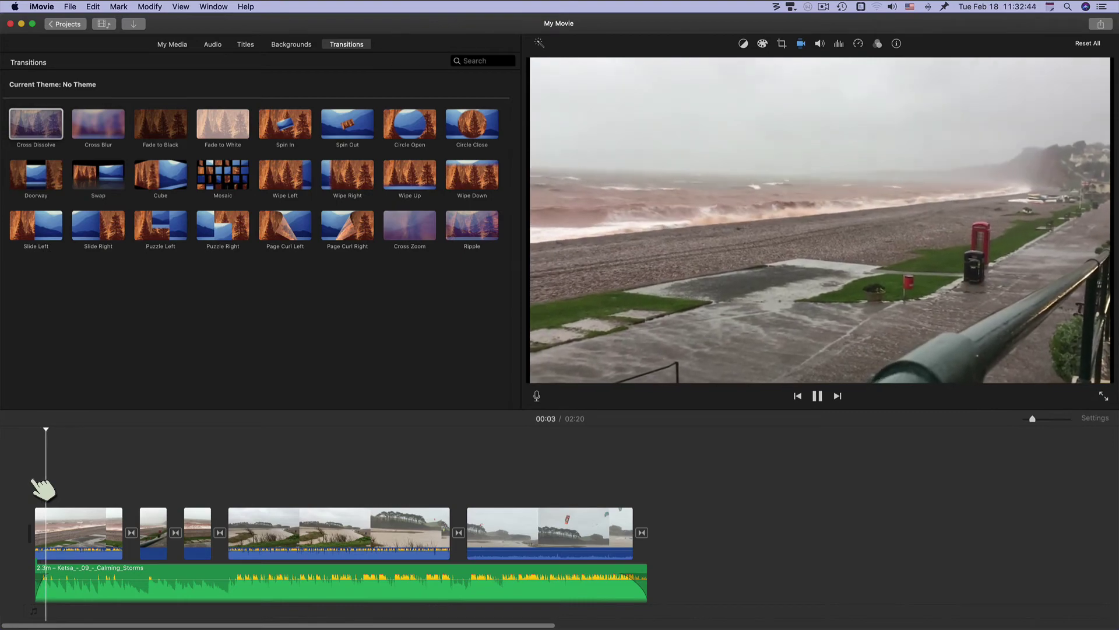
key("space")
left_click_drag(58, 134, 30, 532)
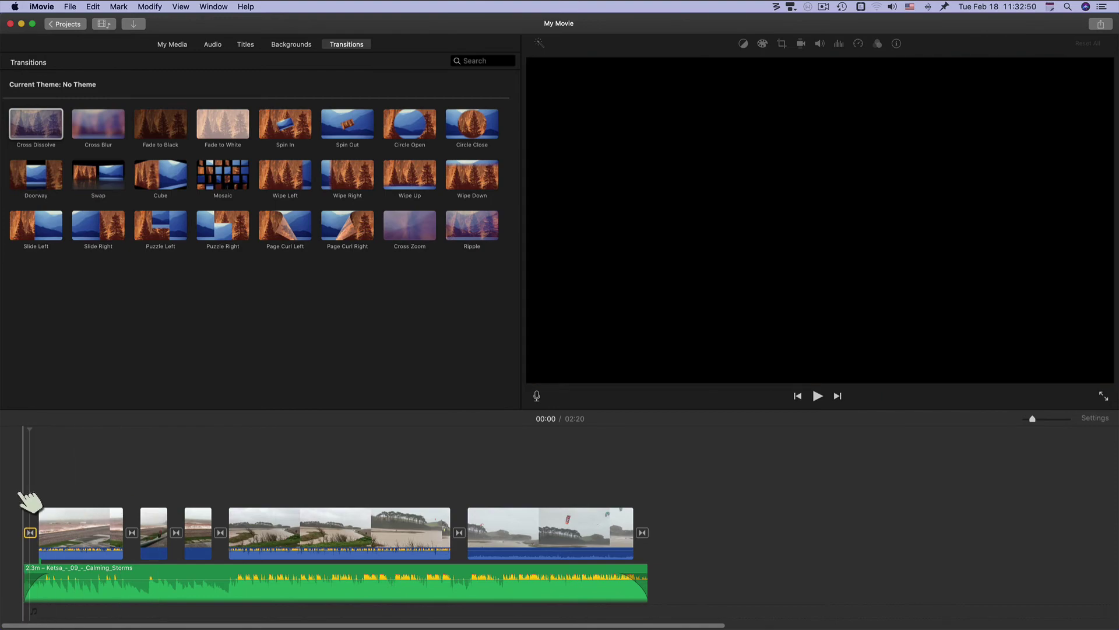
key("space")
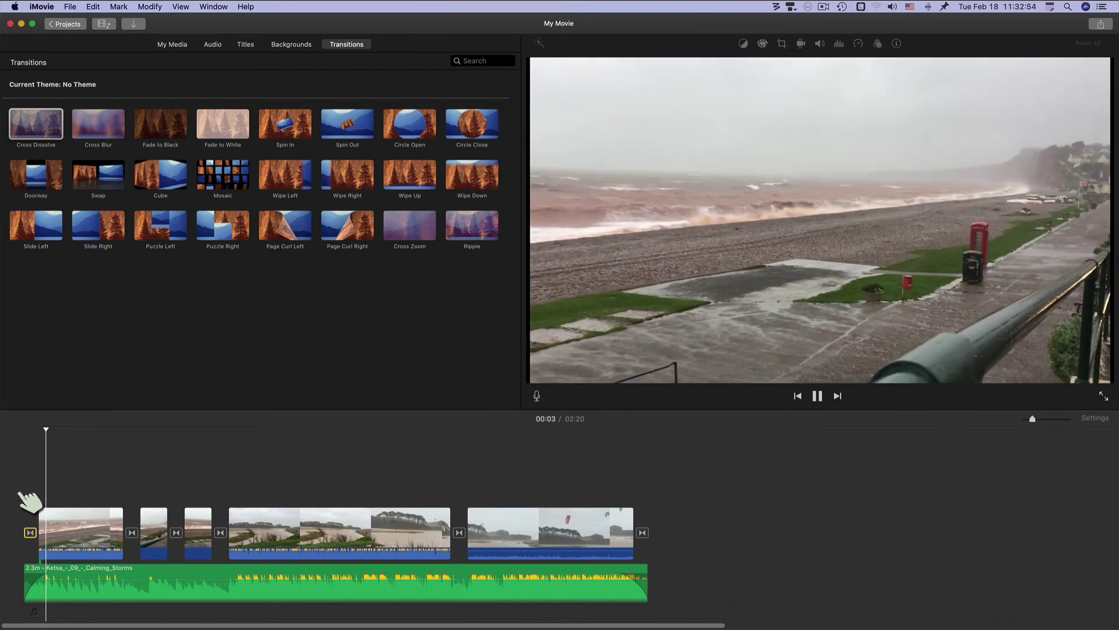
key("space")
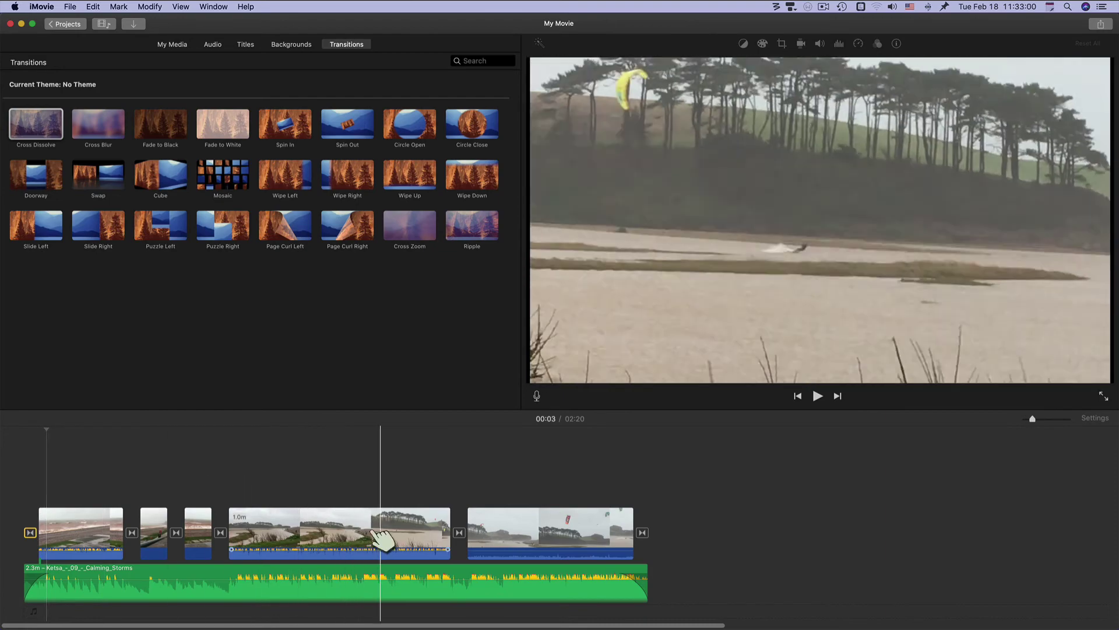
Lower the audio volume of the fourth clip to about 50% and of the last clip to about 45%.
mouse_move(361, 550)
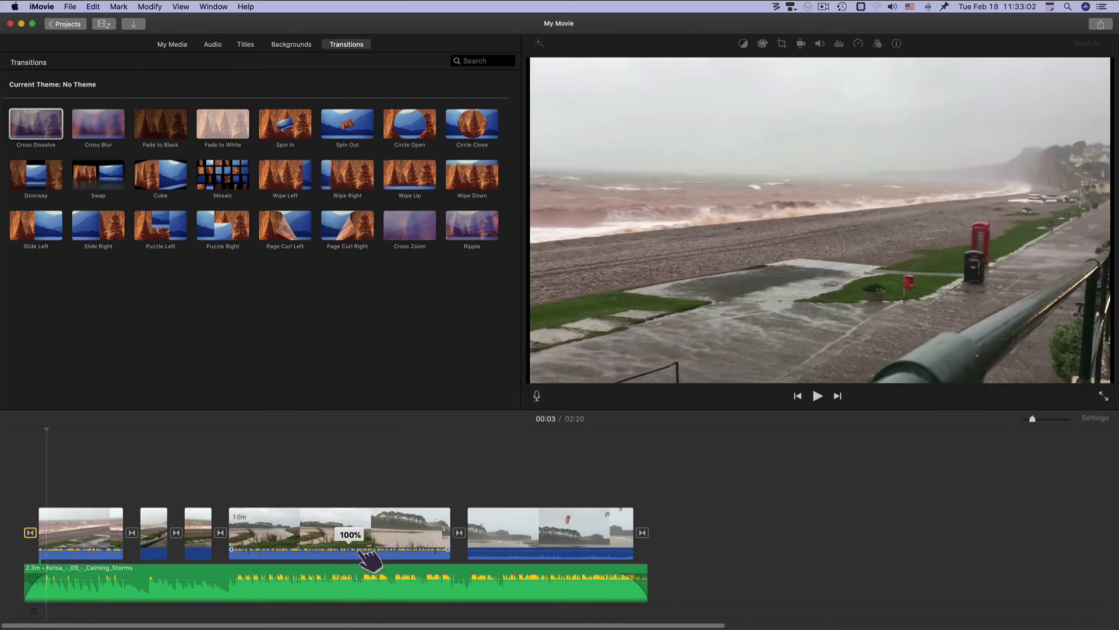
left_click_drag(361, 550, 362, 553)
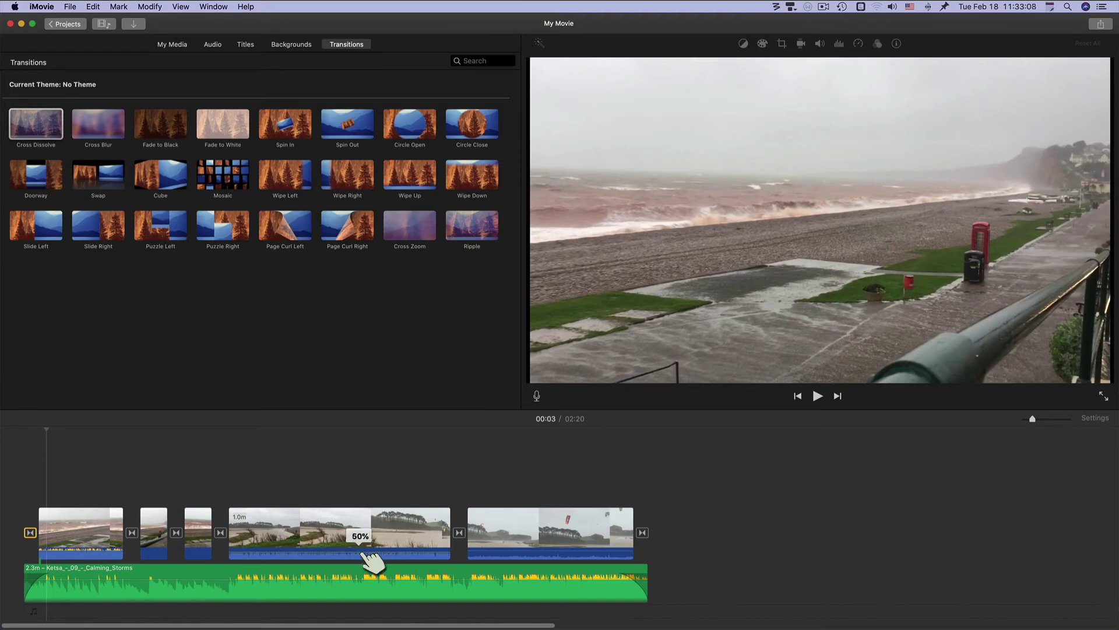
left_click_drag(365, 554, 364, 554)
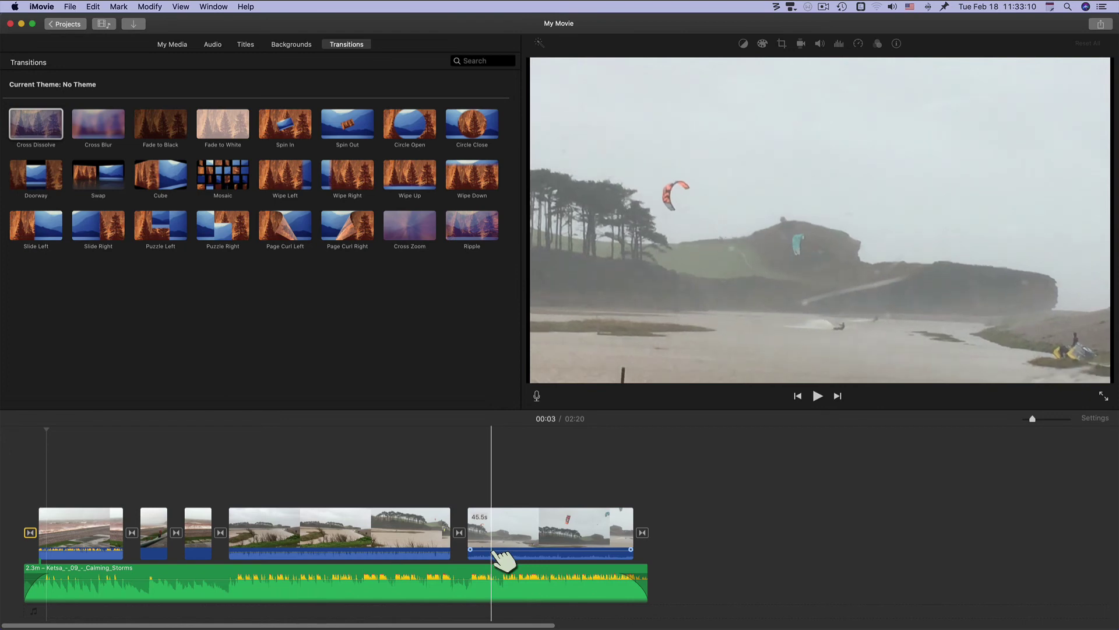
left_click_drag(497, 550, 498, 555)
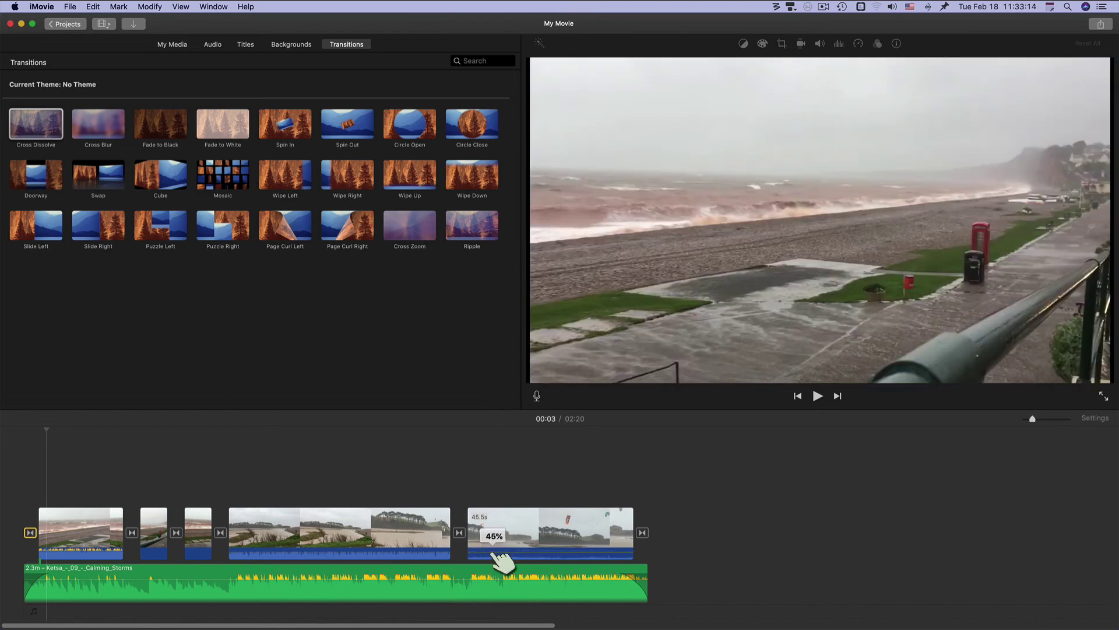
left_click_drag(500, 561, 496, 558)
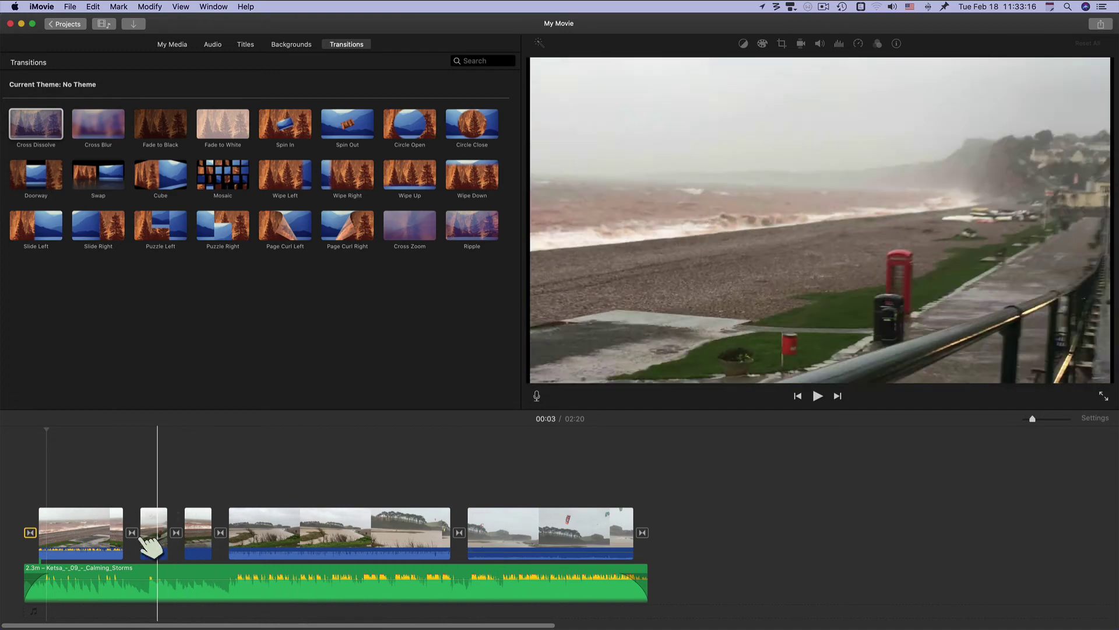
Lower the first clip's audio volume to about 63% and play a short section of it to check the sound balance.
left_click_drag(118, 559, 121, 563)
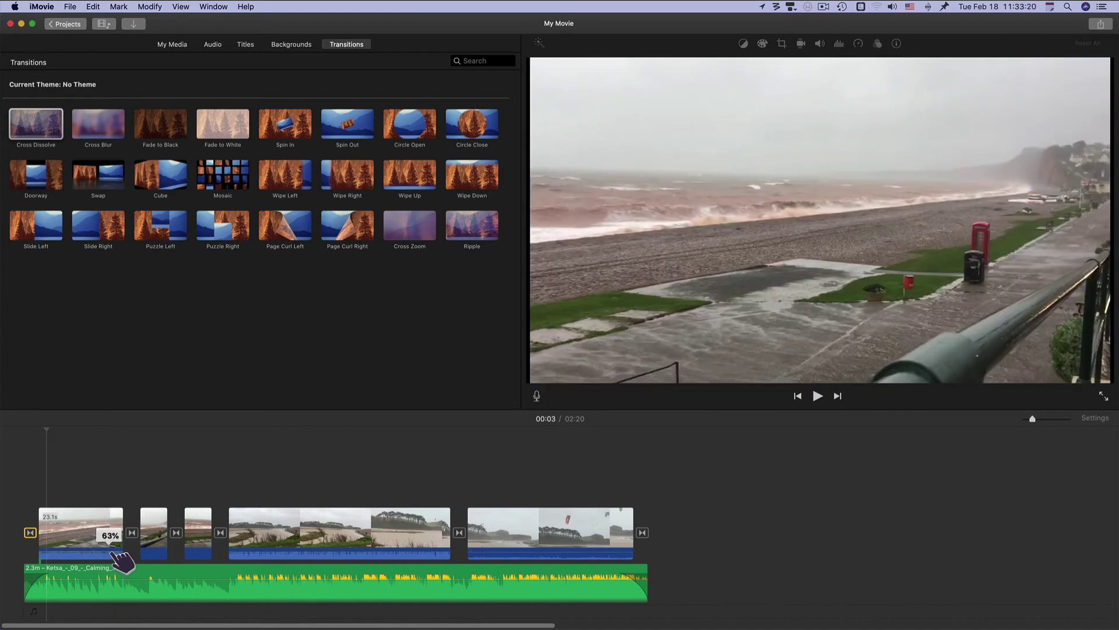
left_click_drag(120, 560, 125, 549)
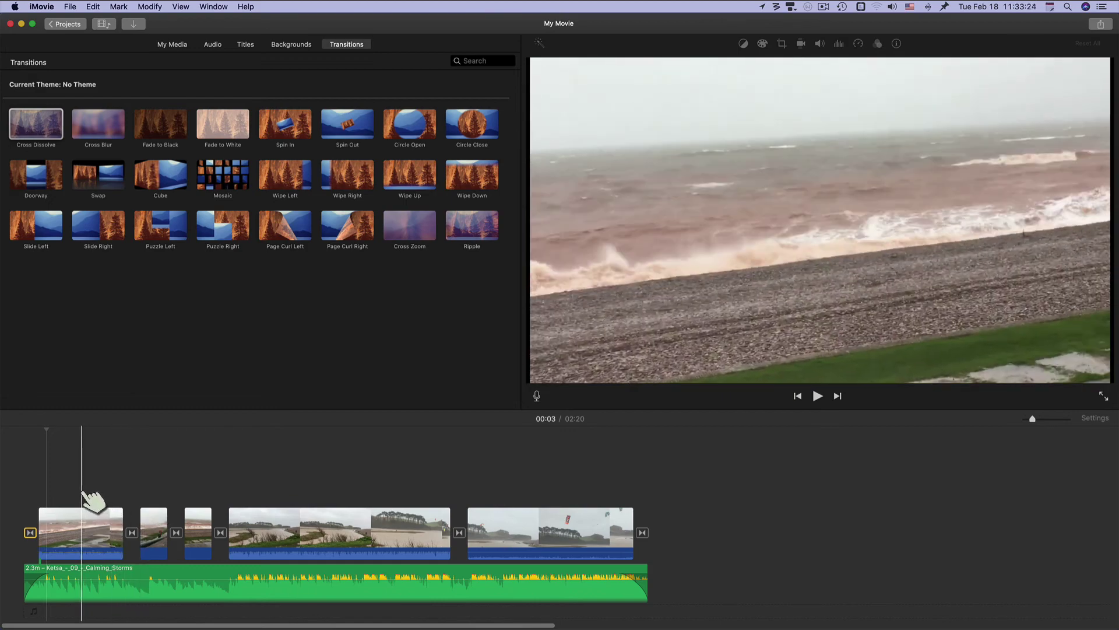
key("space")
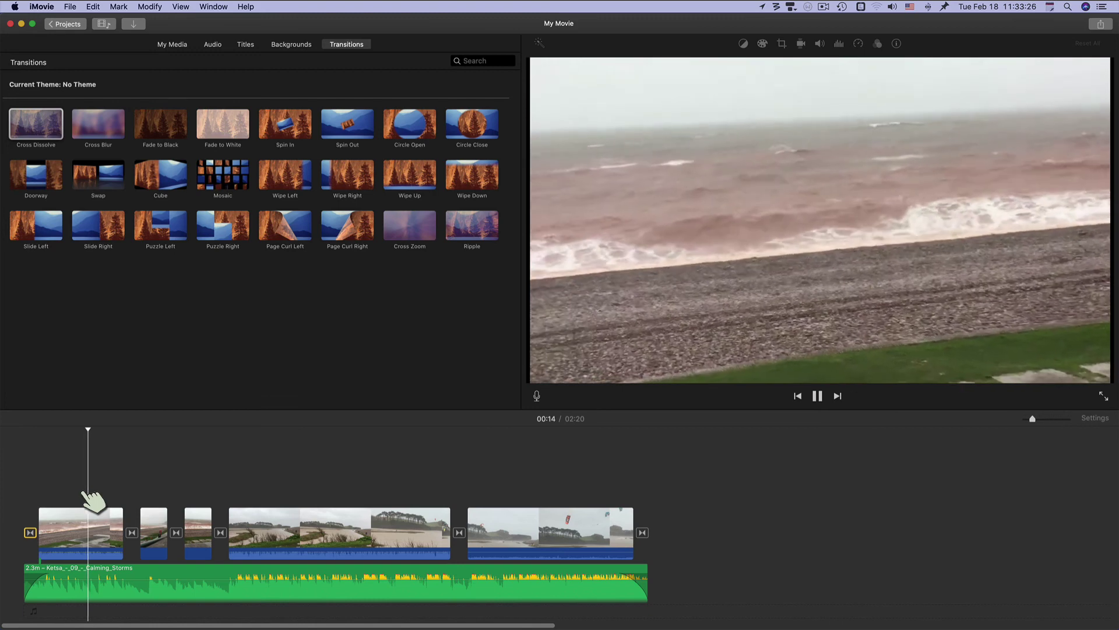
key("space")
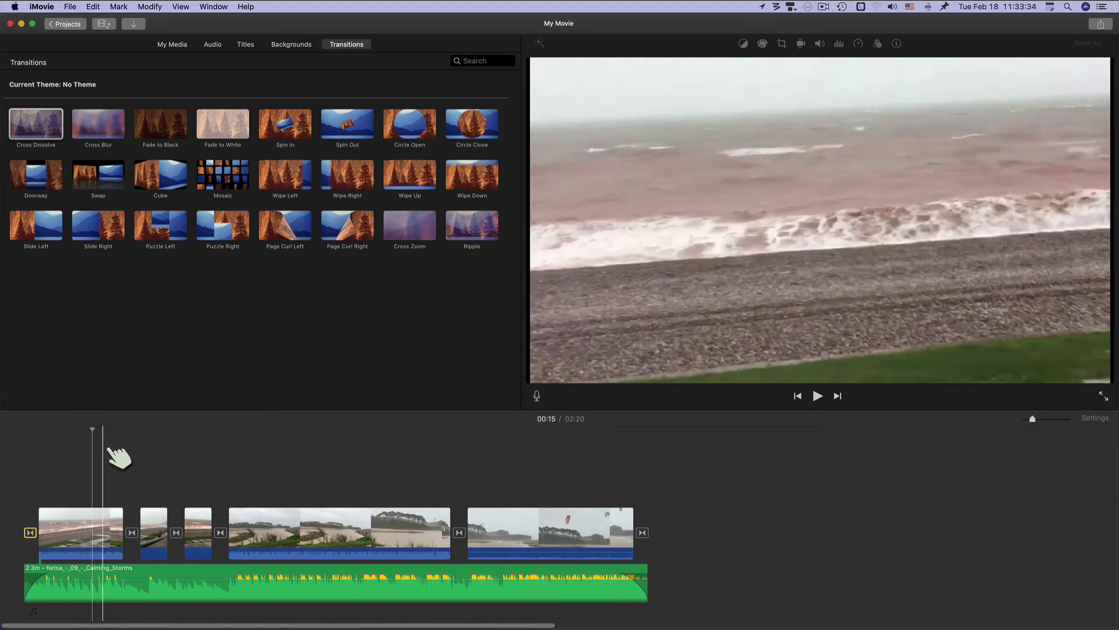
Export the movie as a file titled with the person's first name followed by 2, saving it in the current images folder.
left_click(41, 6)
mouse_move(70, 6)
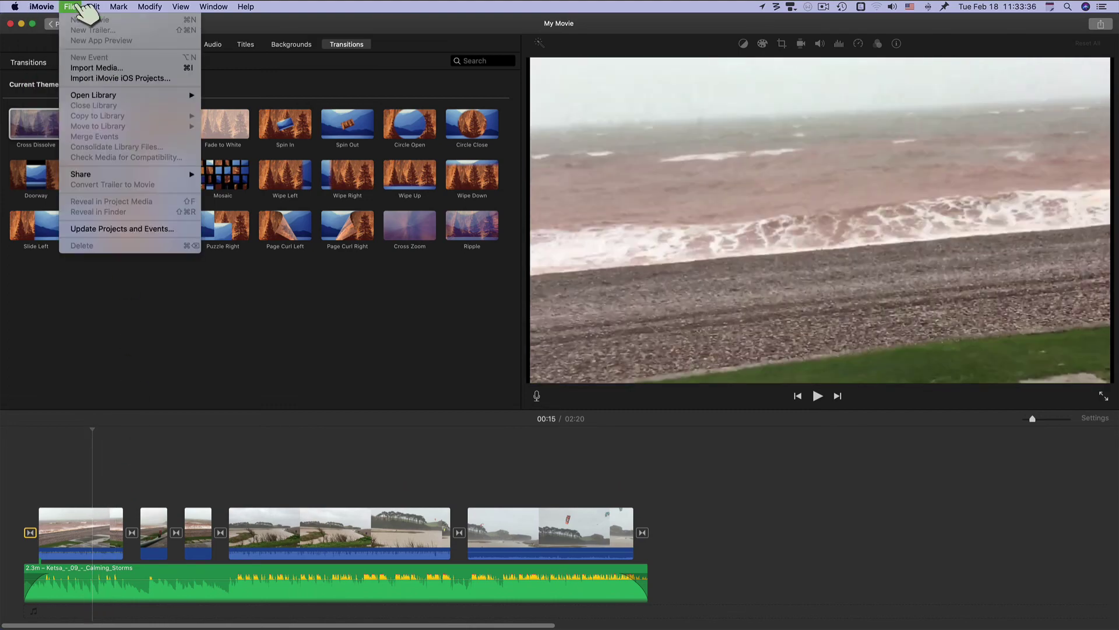
mouse_move(96, 174)
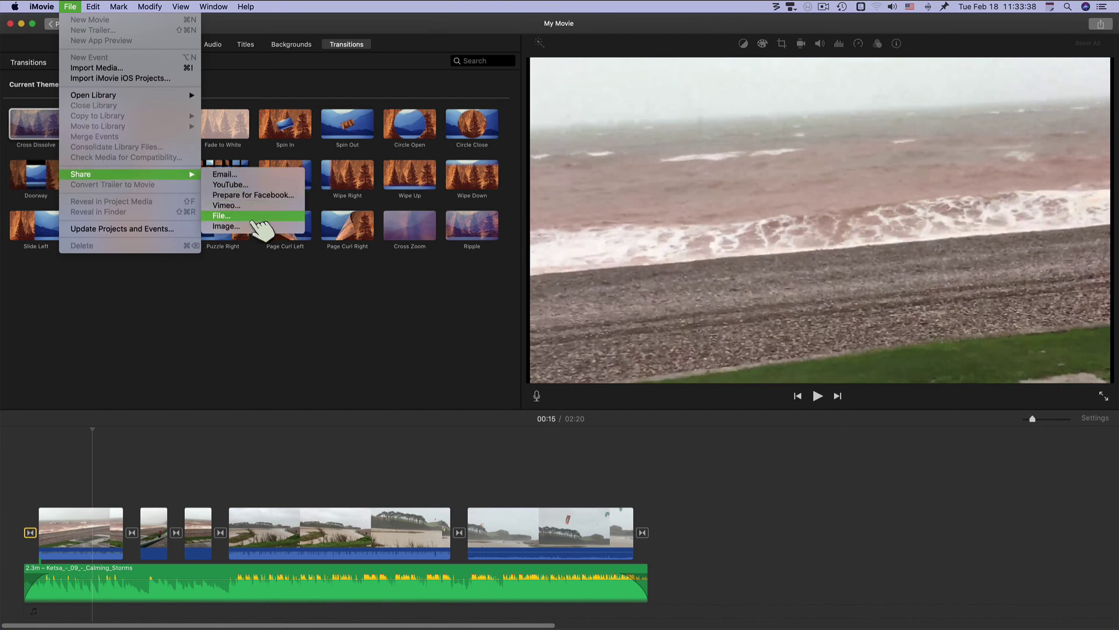
left_click(250, 216)
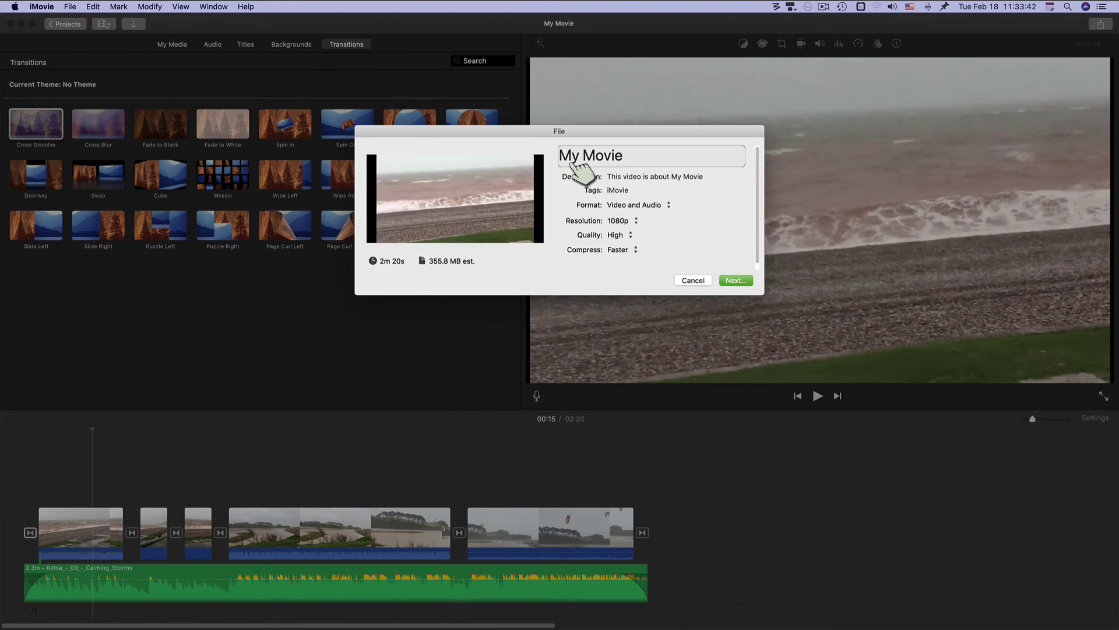
left_click(600, 169)
type("David 2")
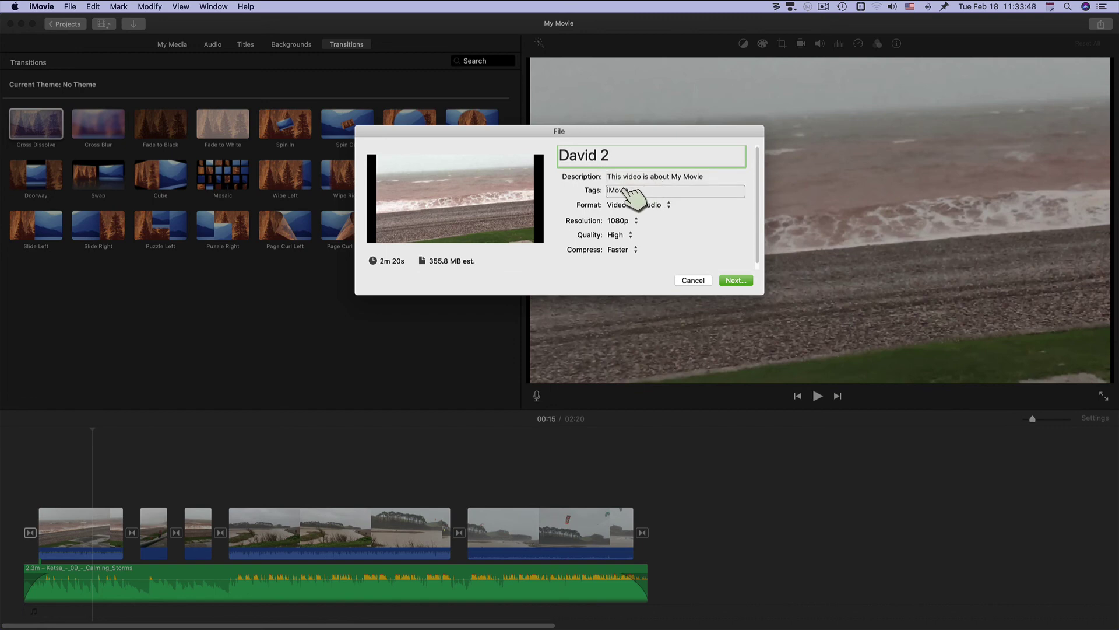
left_click(738, 282)
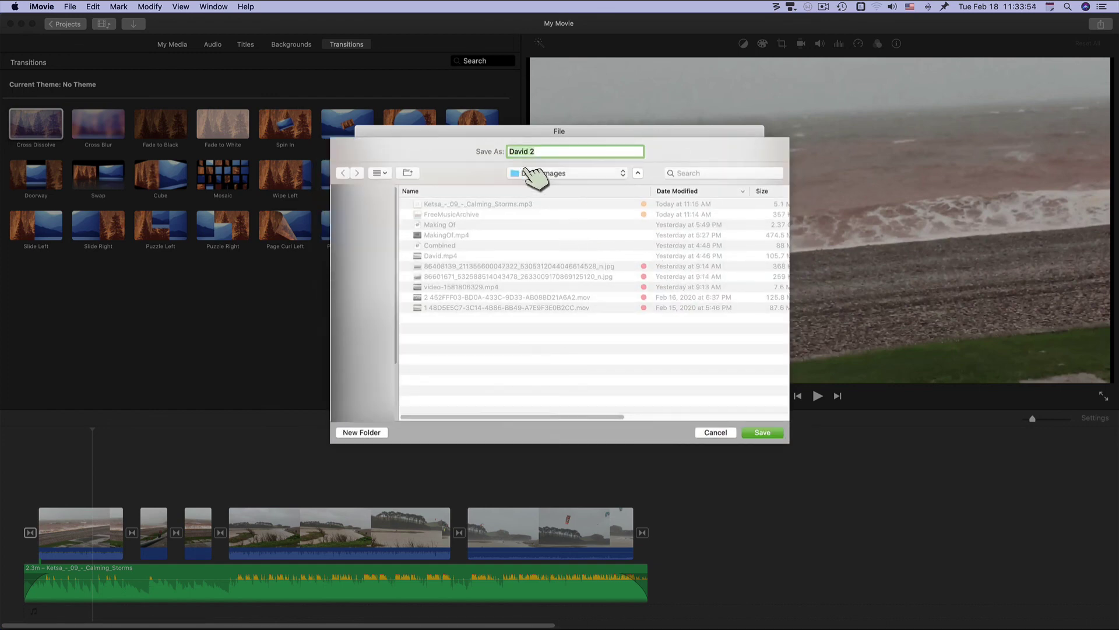
left_click(762, 432)
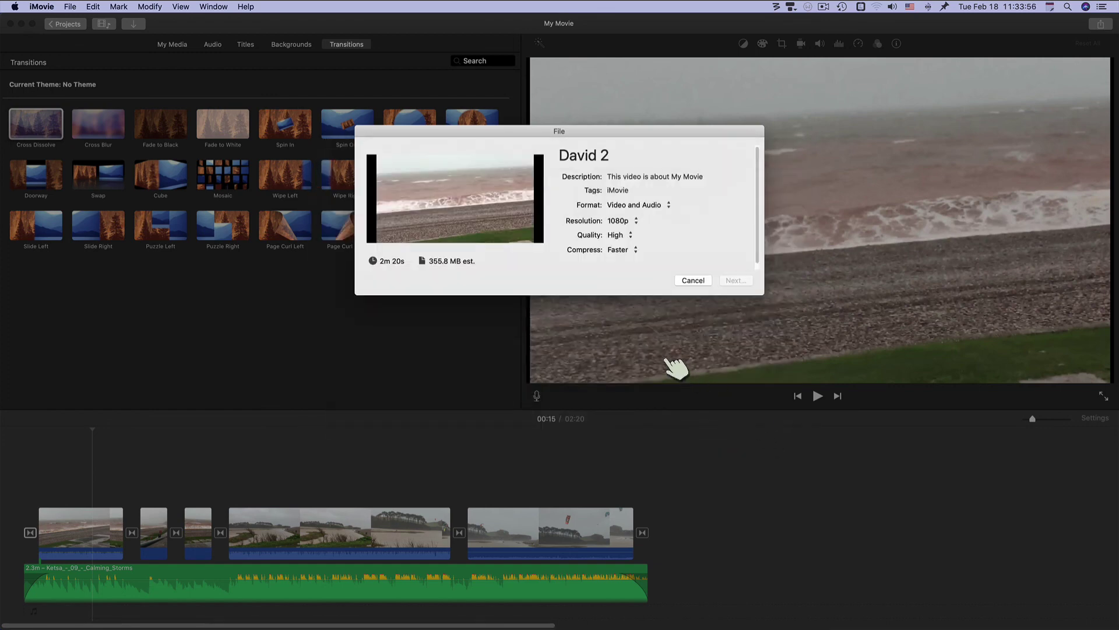